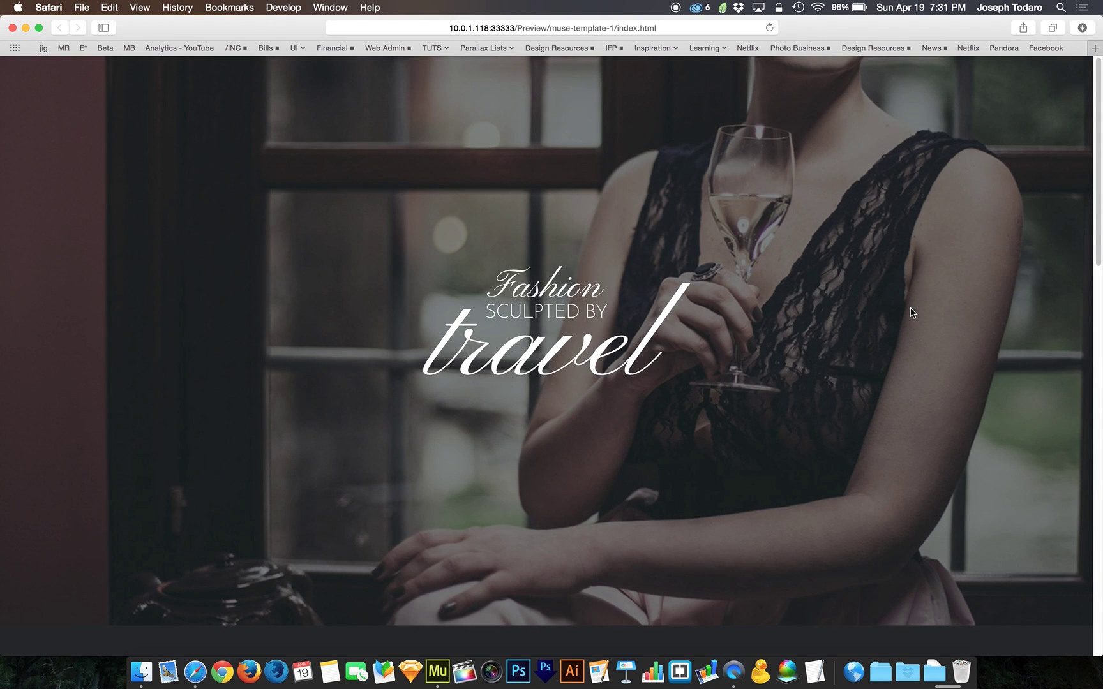
- Scroll the Safari preview down to the stats counters showing 100%, $25 and 74000
scroll(913, 312, down, 10)
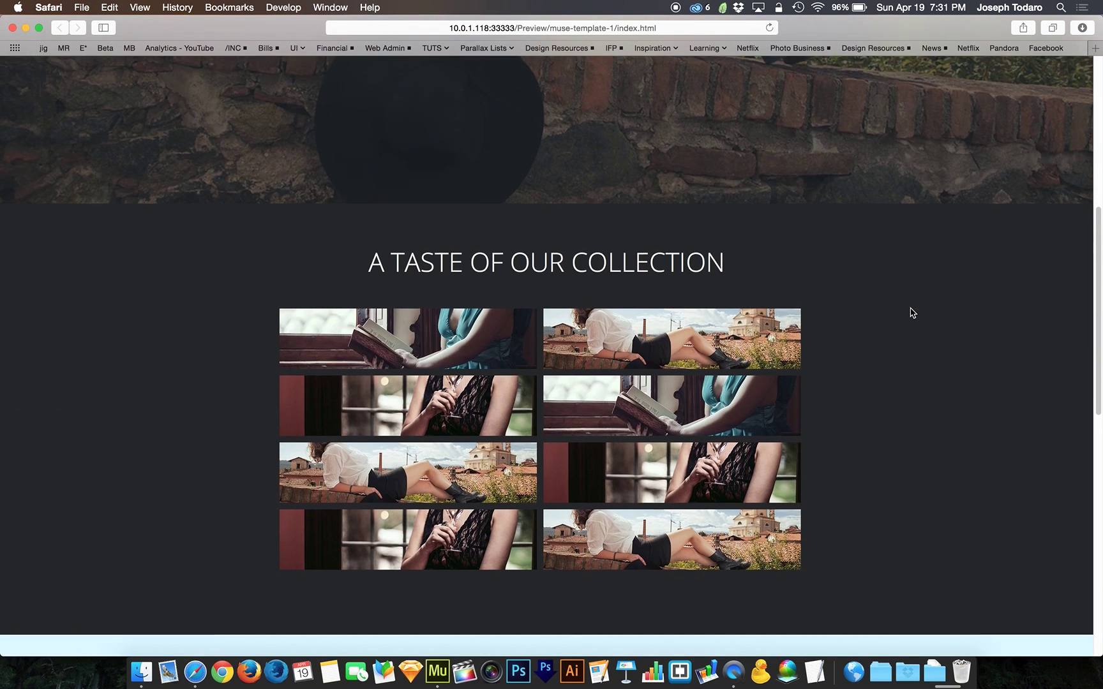
scroll(913, 313, down, 7)
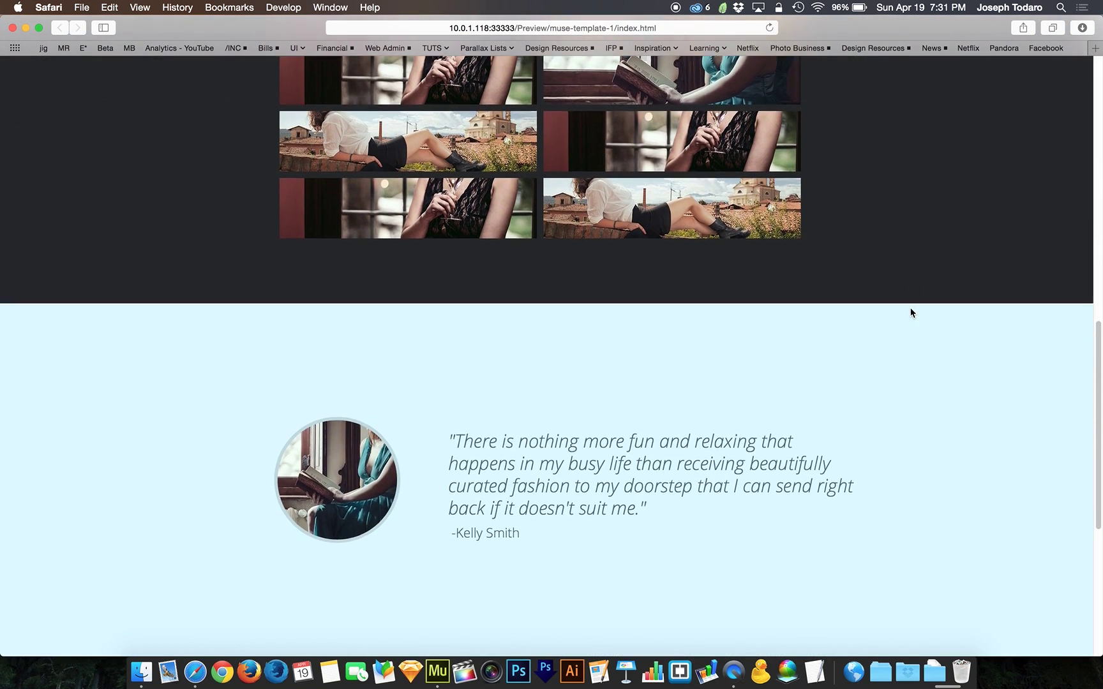
scroll(913, 313, down, 3)
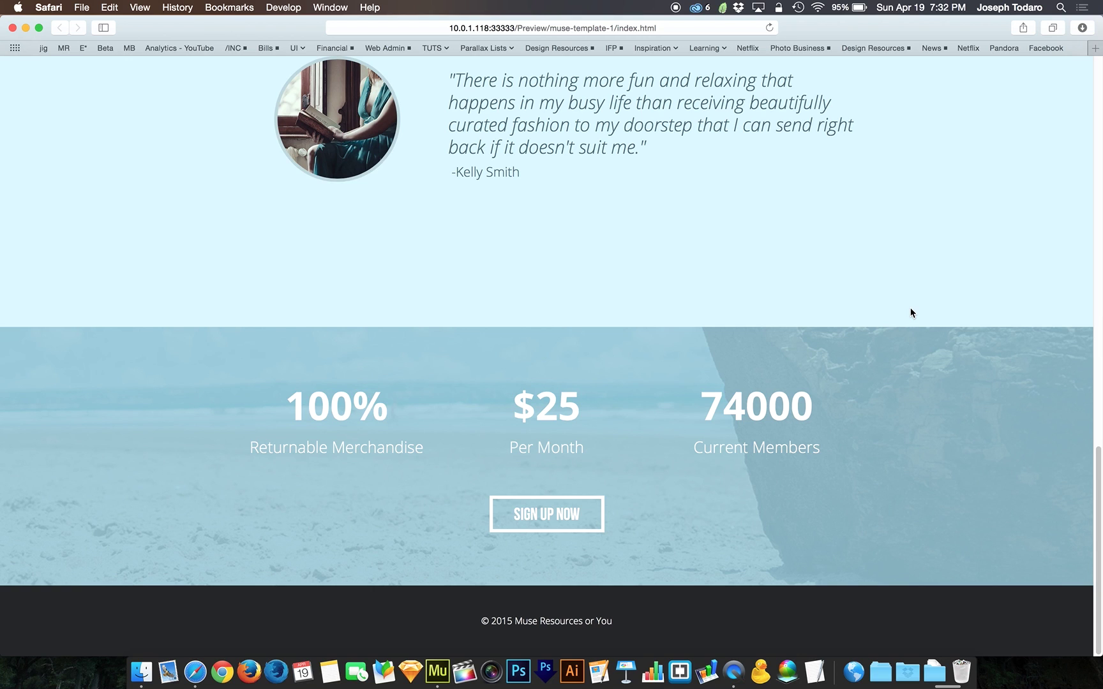
- Back in Muse, scroll to the stats section and click through the 0%, $0 and Current Members counters
click(13, 29)
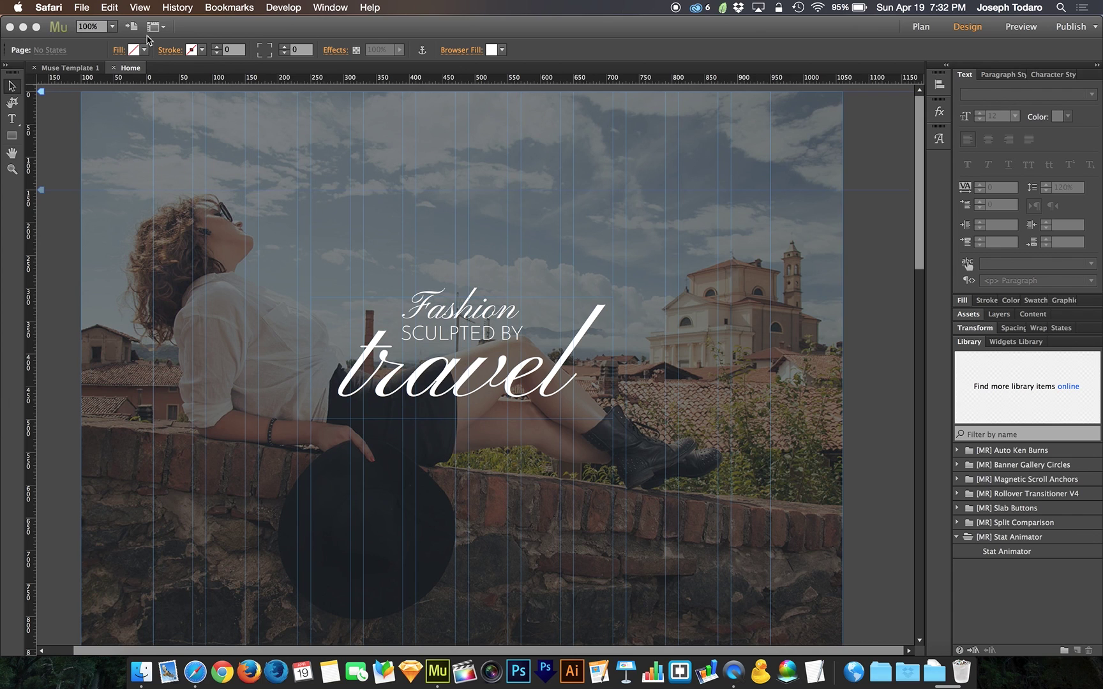
click(205, 27)
scroll(595, 292, down, 10)
scroll(595, 292, down, 9)
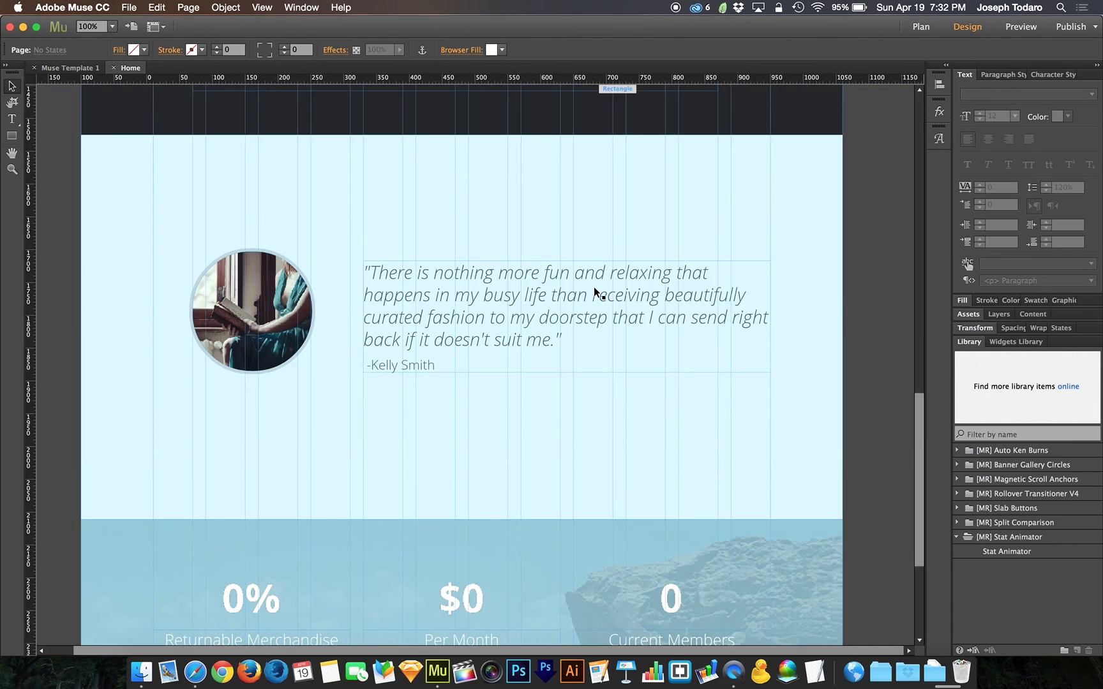
click(271, 378)
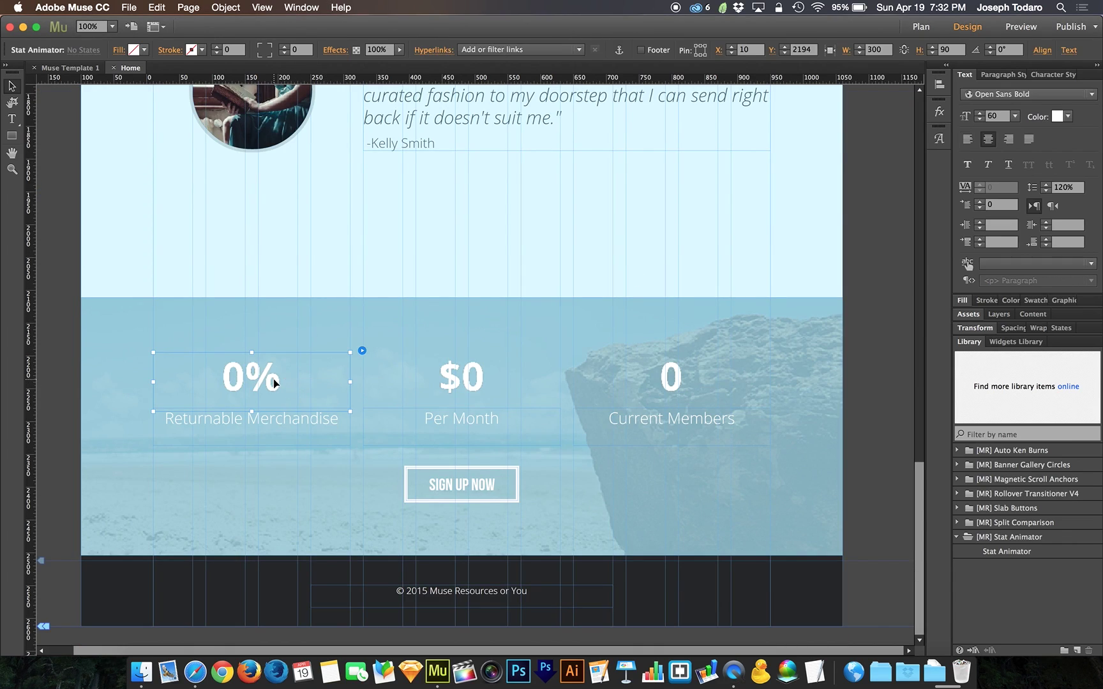
click(424, 385)
click(666, 384)
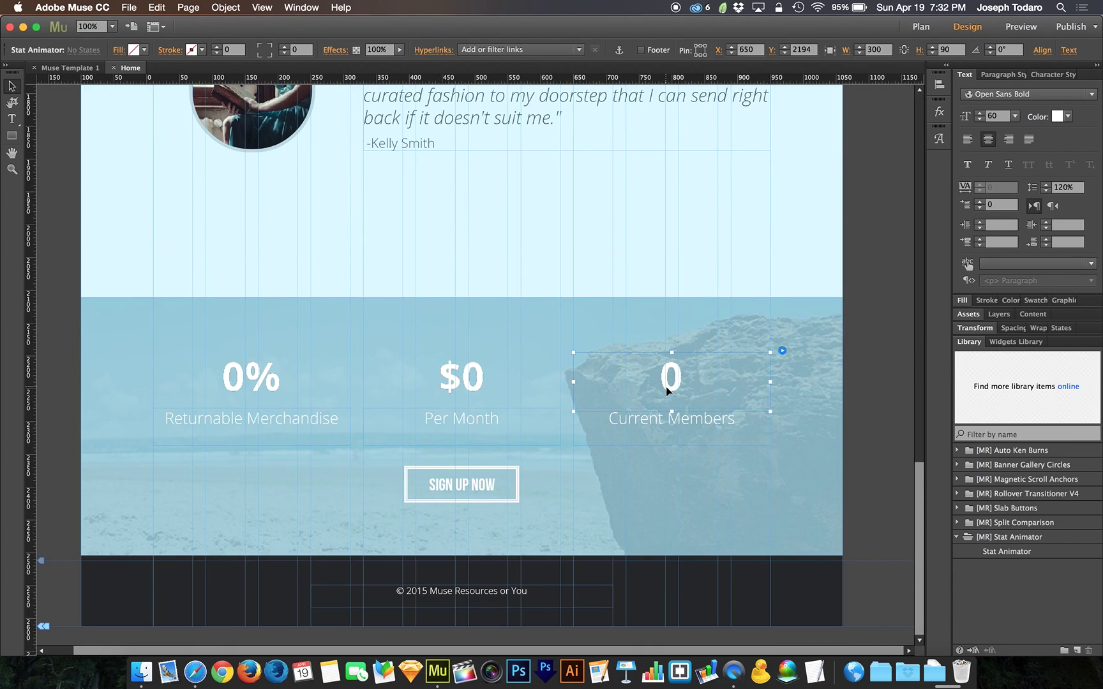
click(504, 380)
- Delete the Current Members counter and pick Stat Animator in the Library panel
click(319, 371)
click(449, 376)
click(638, 382)
click(440, 380)
click(290, 372)
click(638, 377)
key(Delete)
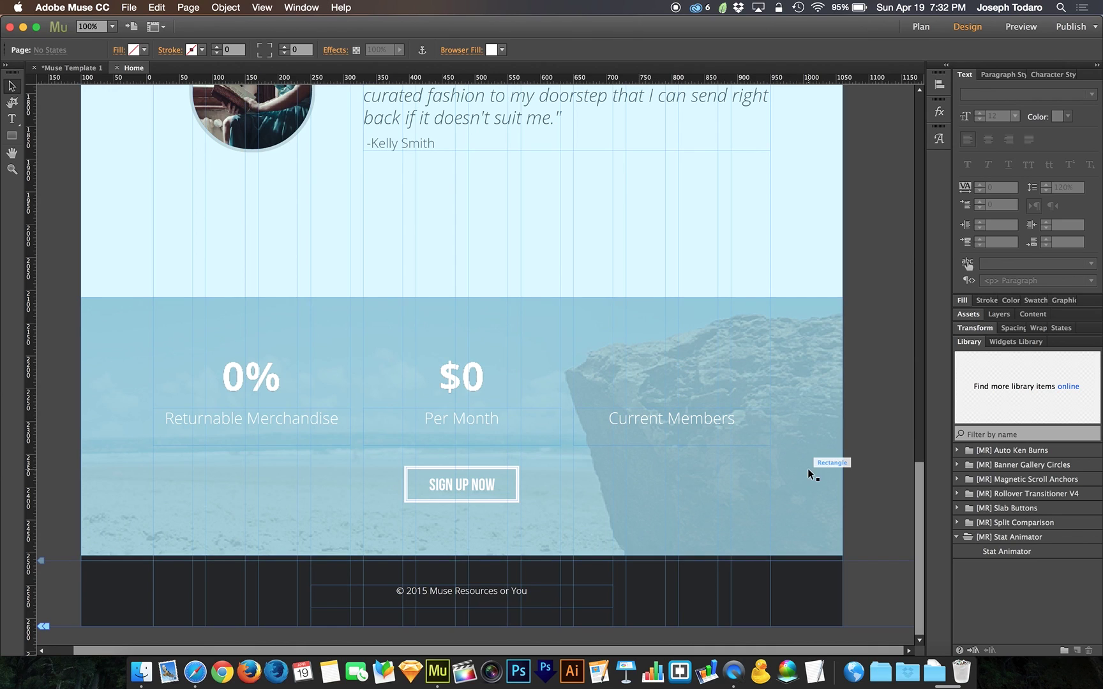
click(1015, 552)
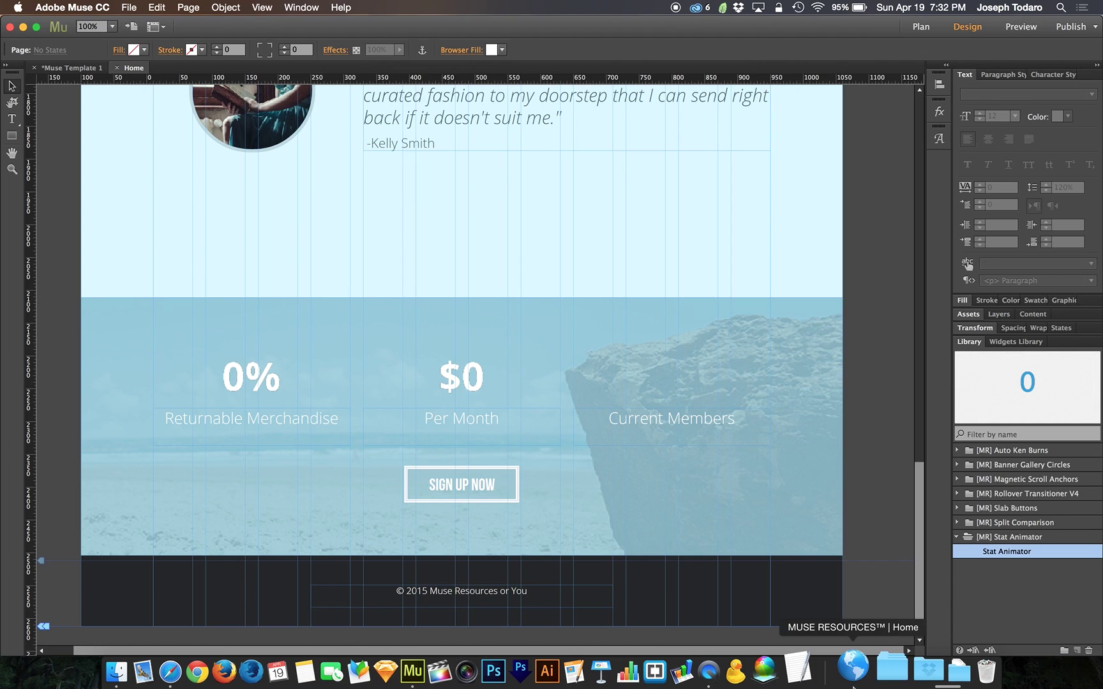
- Look up the Stat Animator on the Muse Resources Library Widgets page in Safari, then return to Muse
click(854, 678)
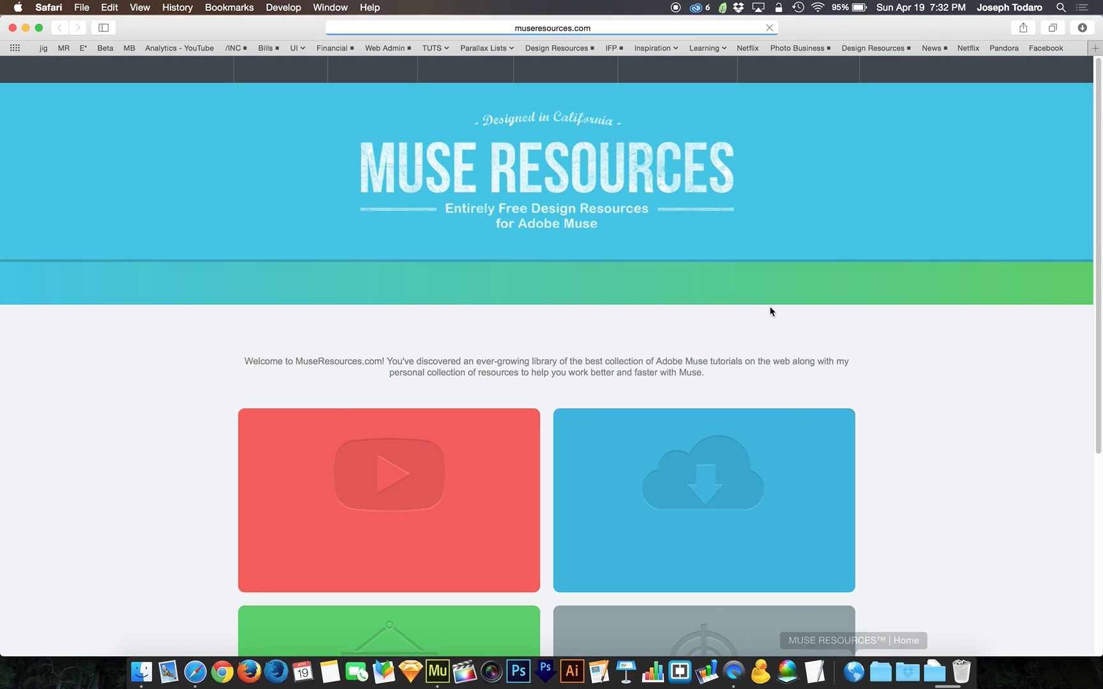
click(674, 70)
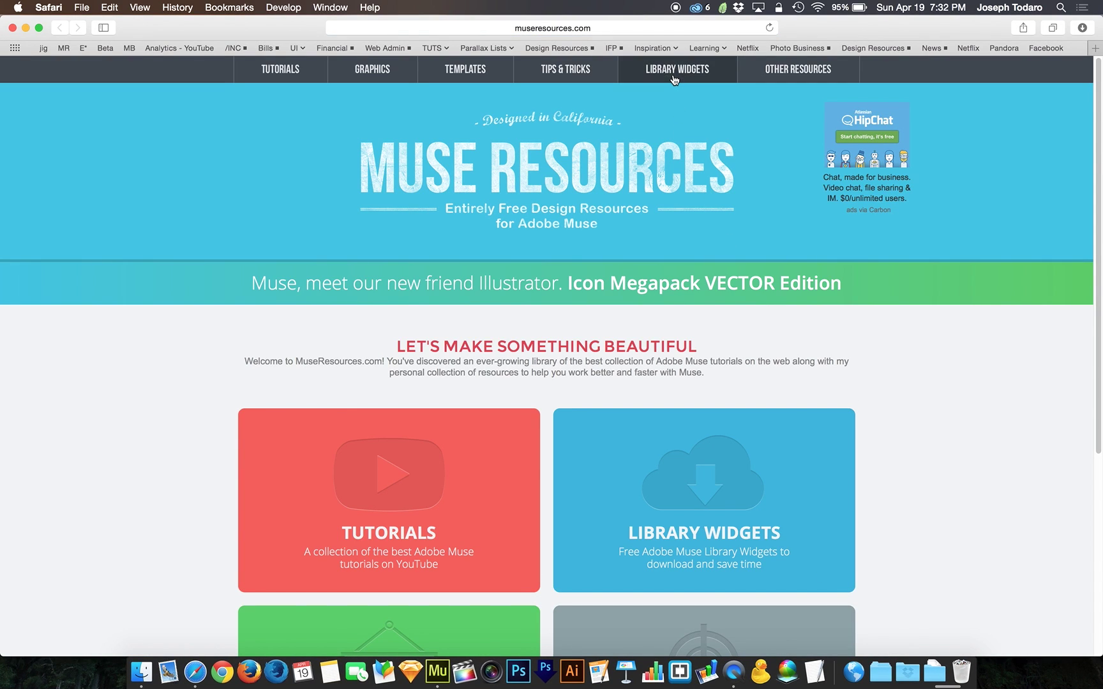
scroll(766, 273, down, 2)
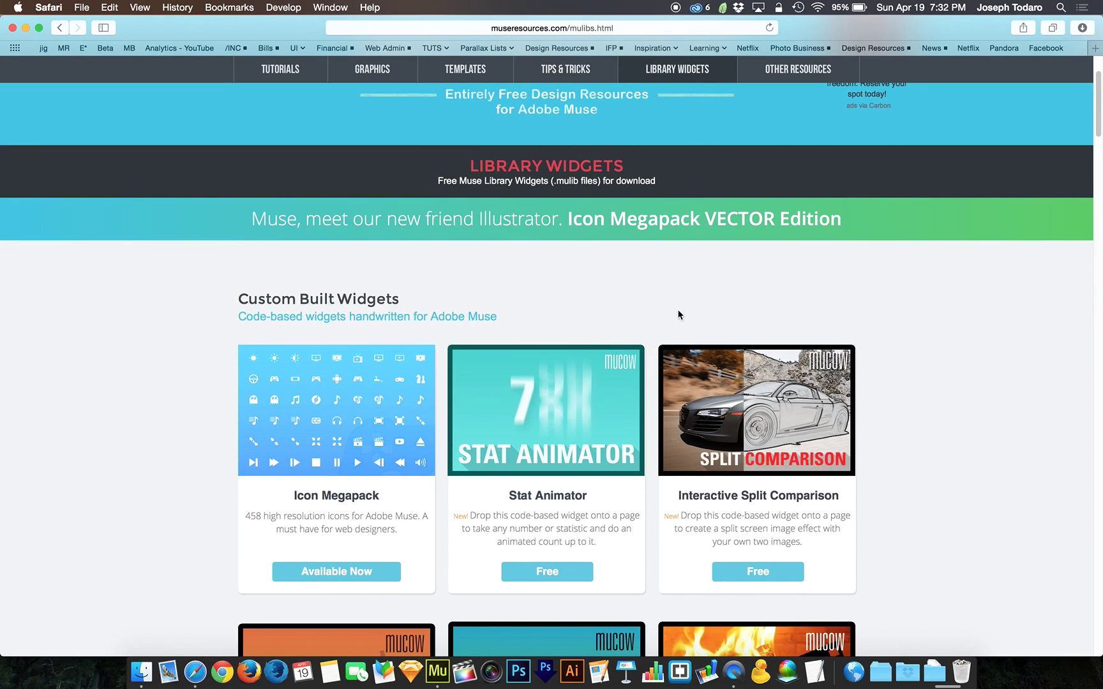
key(super+Tab)
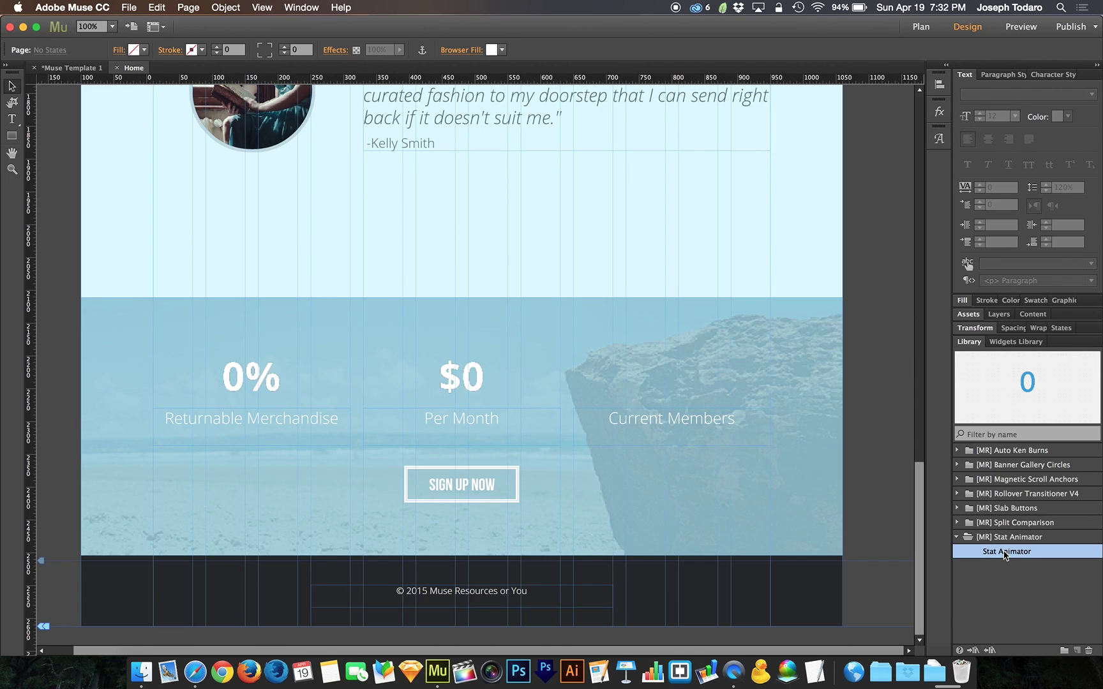
- Add a Stat Animator widget from the Library and place it above the Current Members label
drag(1005, 554, 613, 320)
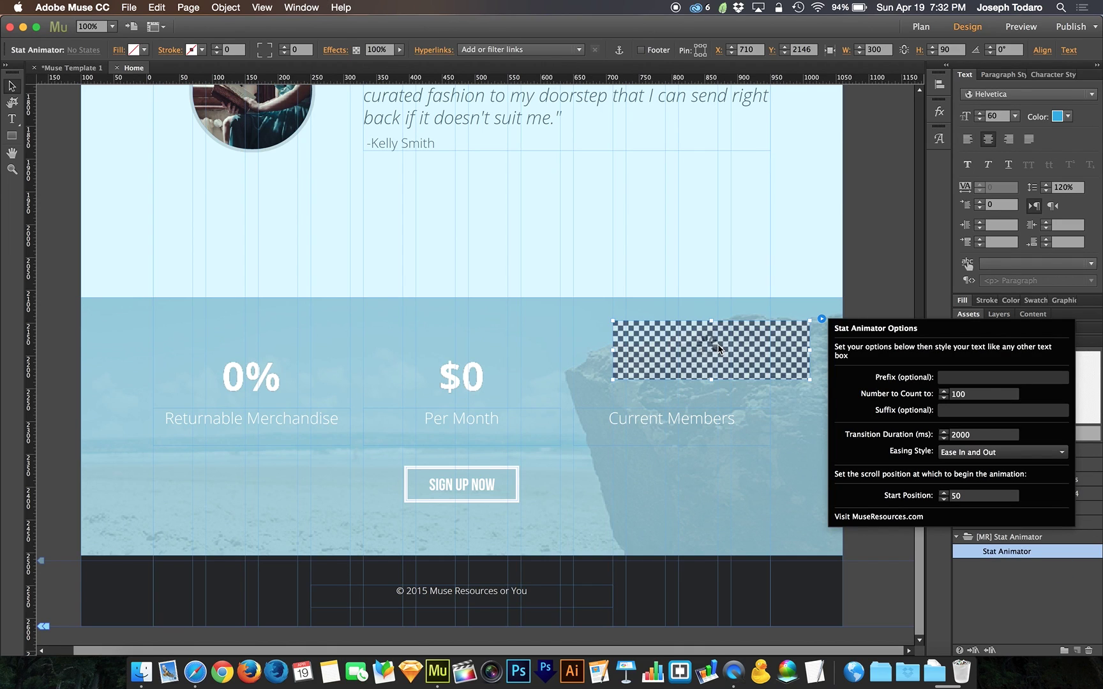
click(680, 352)
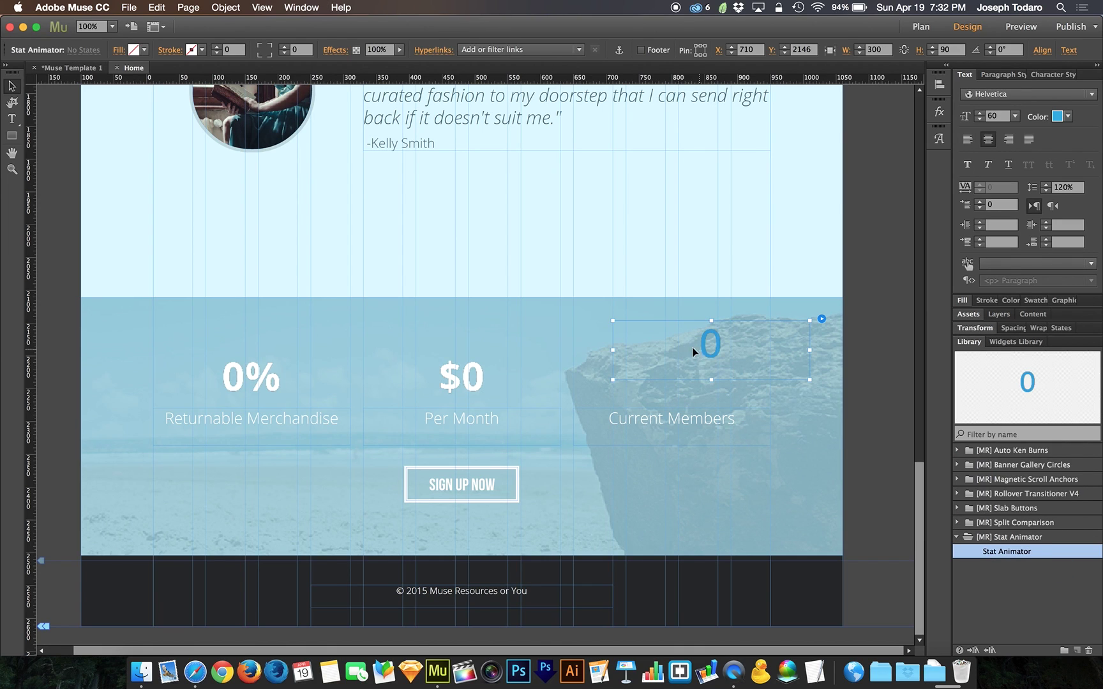
drag(692, 347, 658, 382)
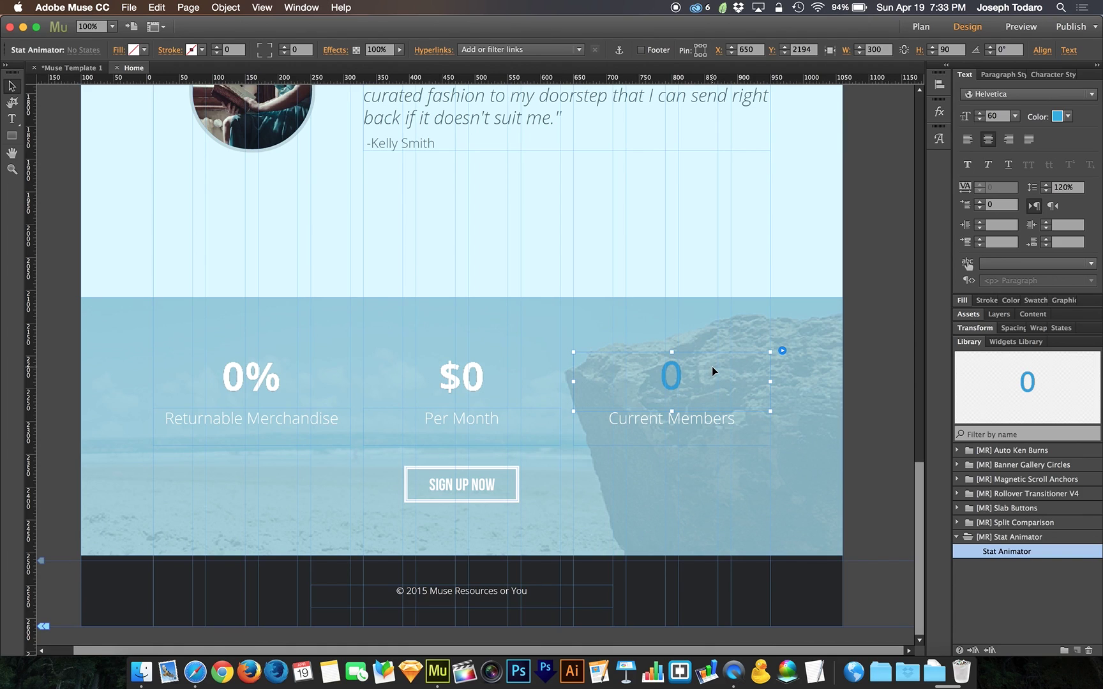
- In the new counter's options, change the Number to Count from 100 to 7200
click(783, 351)
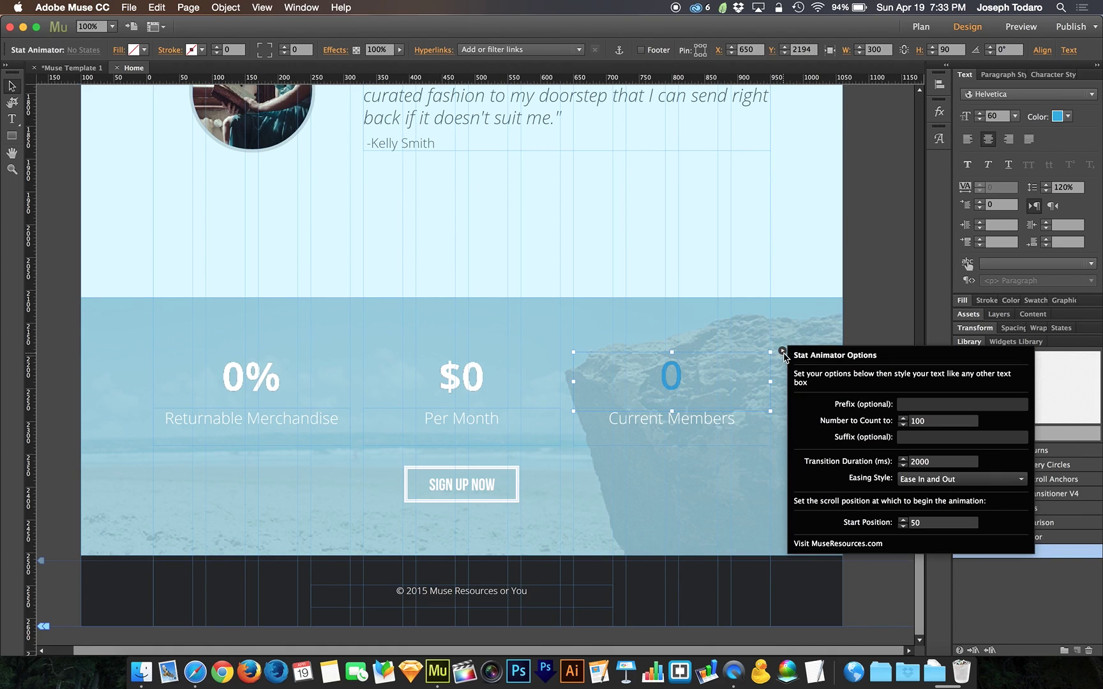
click(932, 420)
key(BackSpace)
key(BackSpace)
key(BackSpace)
text(7200)
- Check the counter's Prefix field and Easing Style list, keeping Ease In and Out easing
click(918, 406)
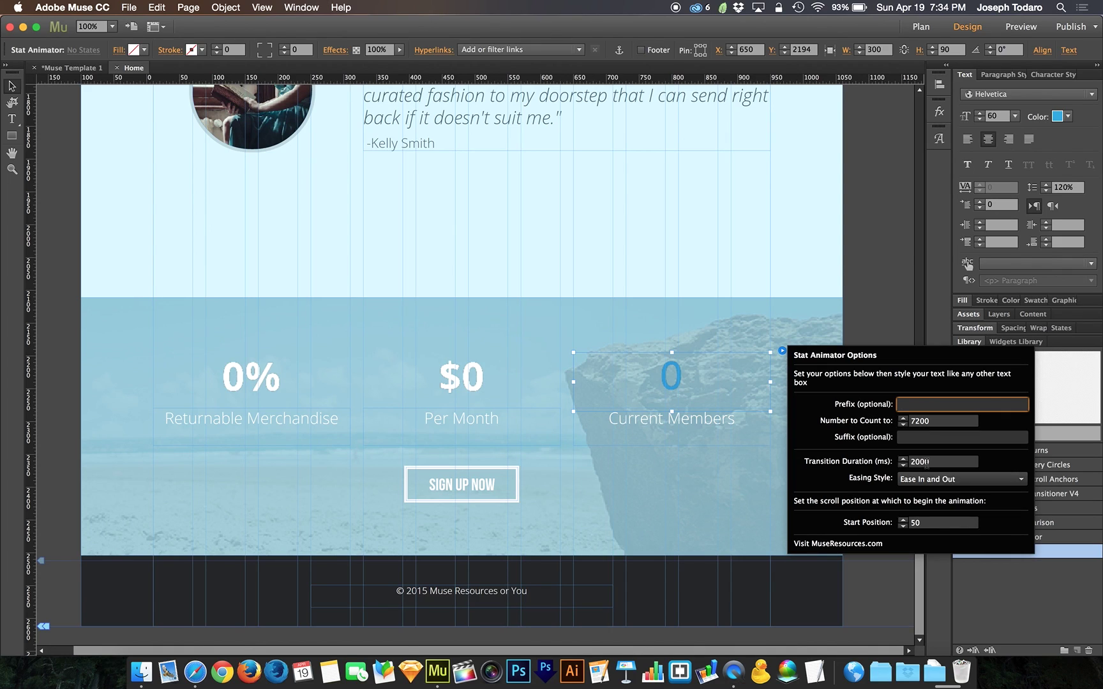
click(929, 479)
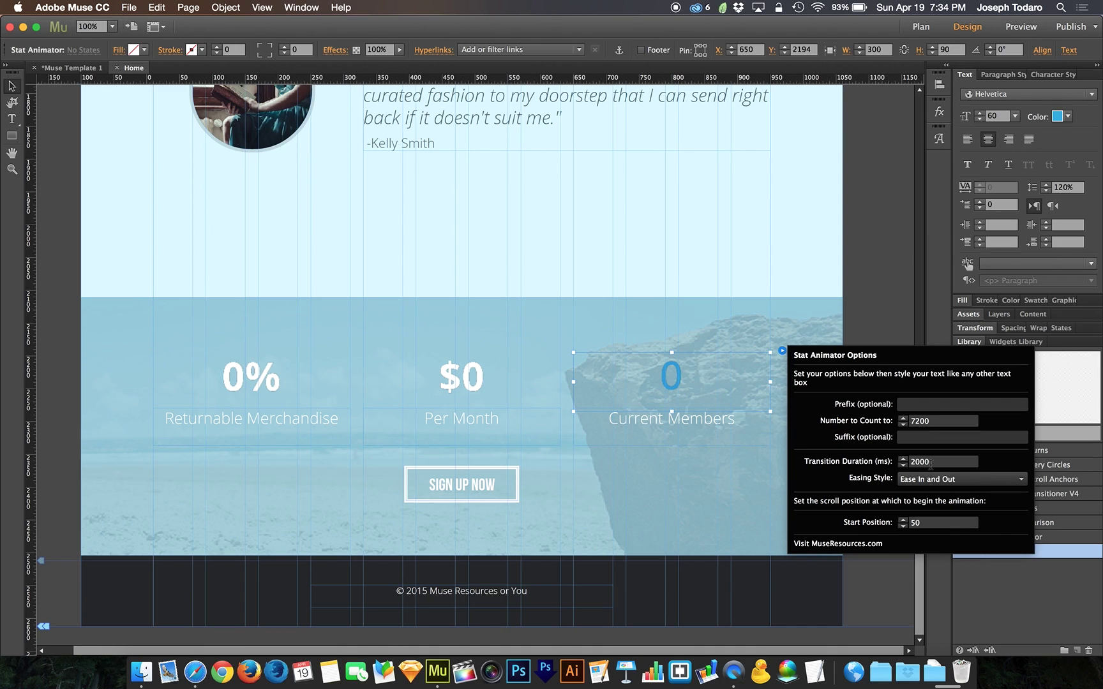
- Open and close the $0 and 0% counters' options to review their settings
click(500, 373)
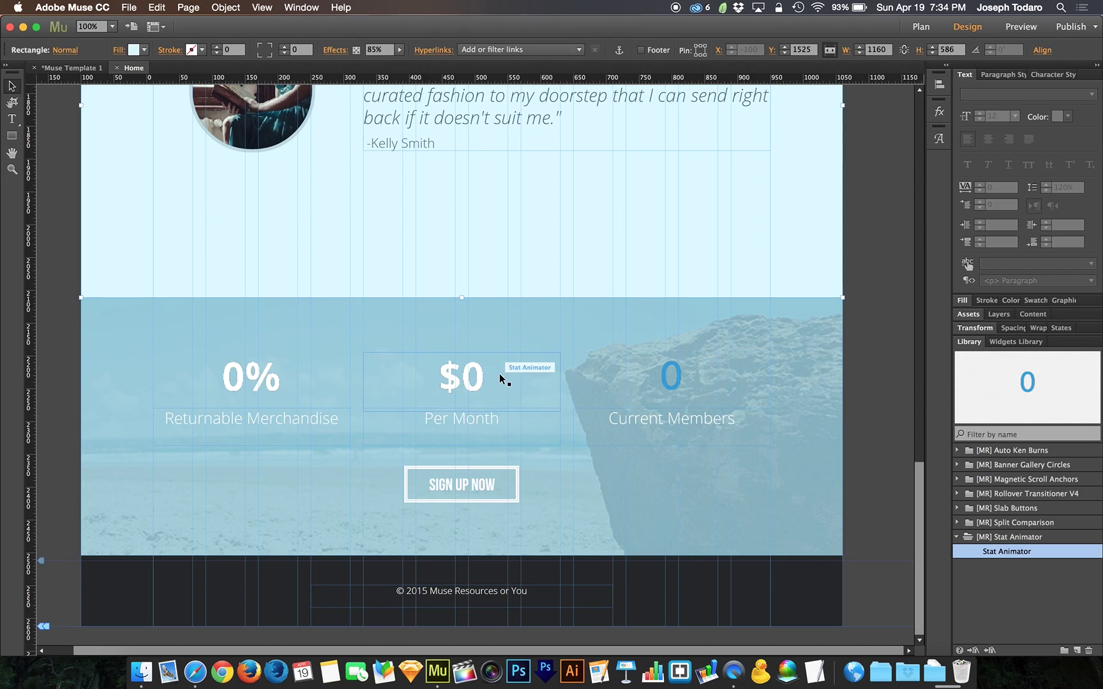
click(572, 351)
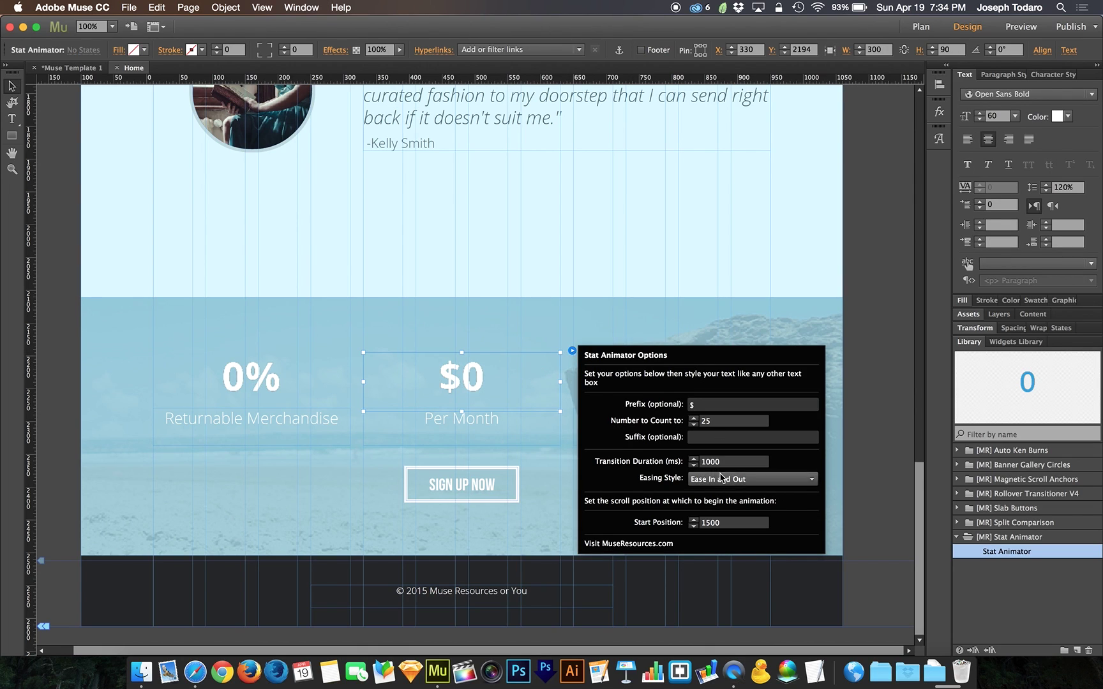
click(317, 347)
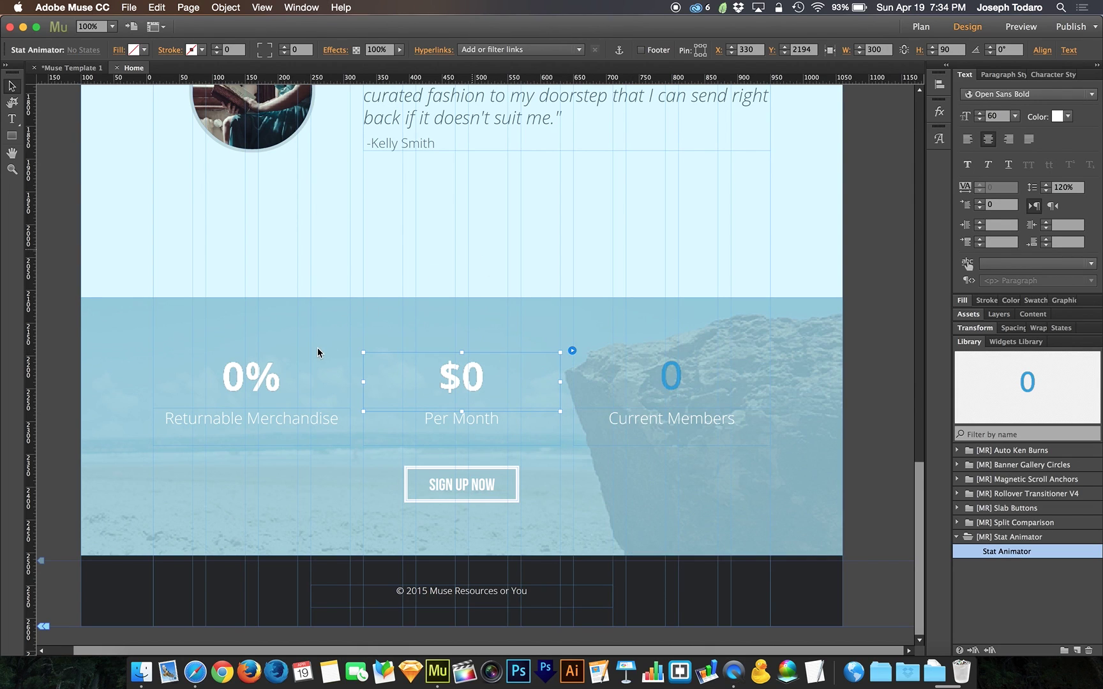
click(308, 366)
click(361, 352)
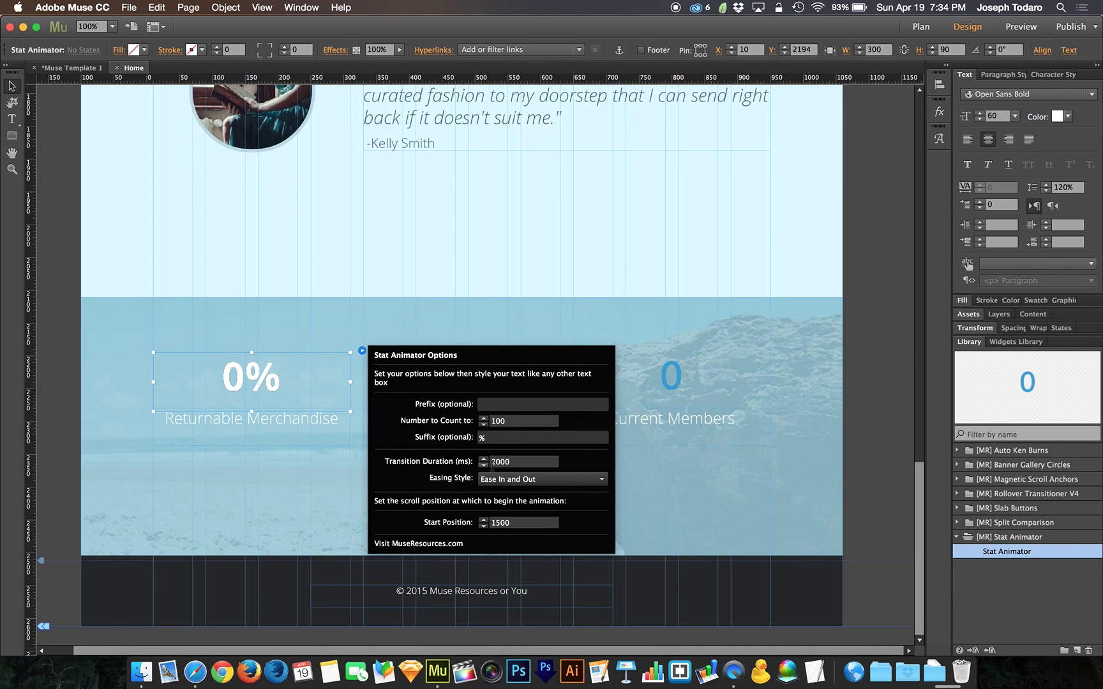
click(537, 265)
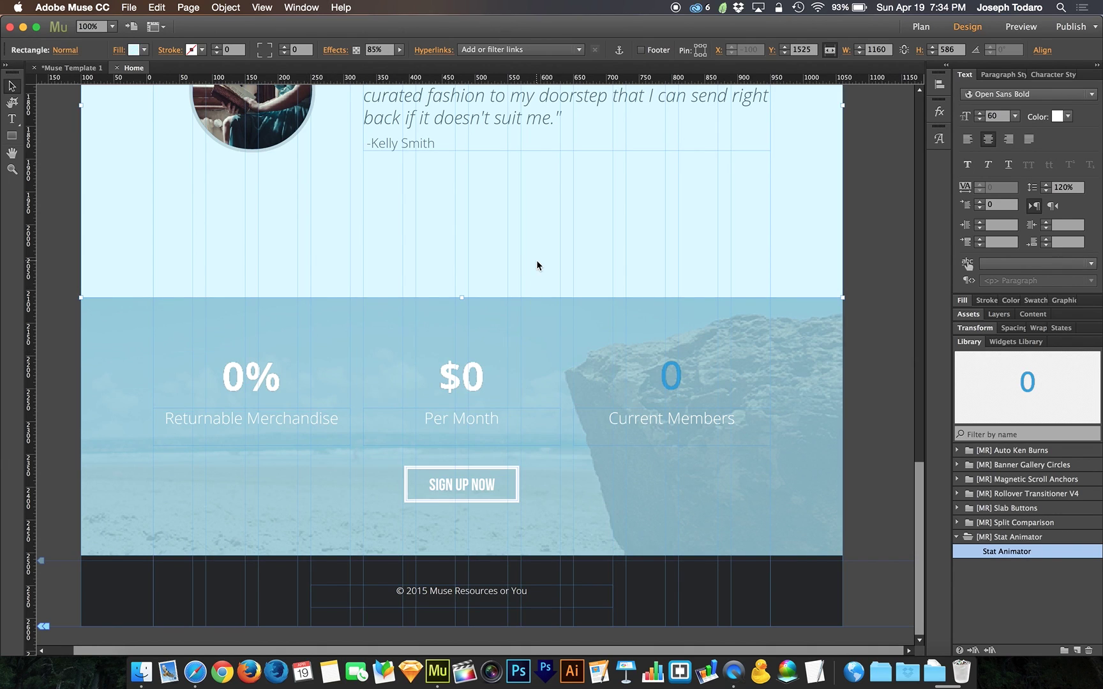
- Select the Current Members counter and bring up its Stat Animator Options
click(477, 377)
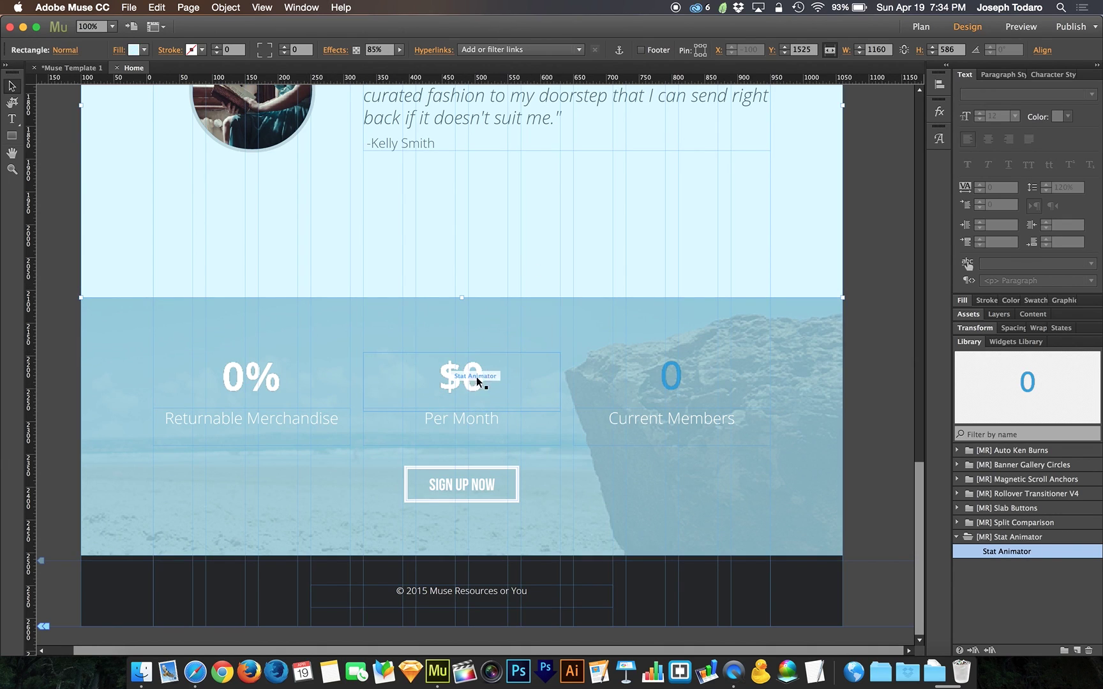
click(283, 374)
click(678, 379)
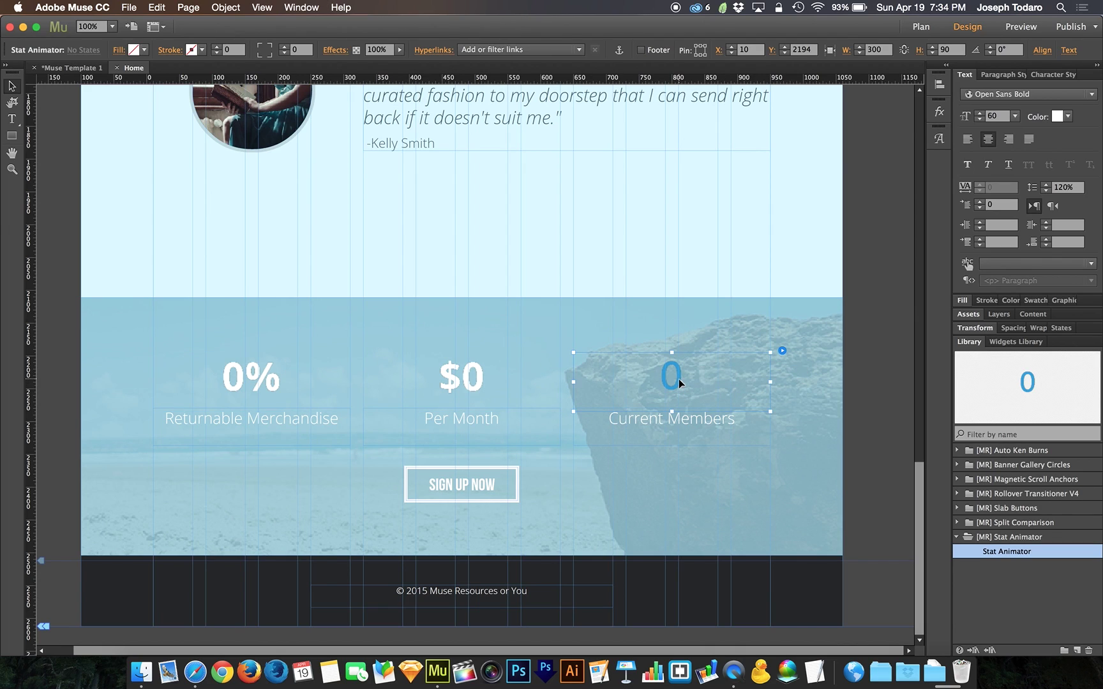
click(781, 350)
- Change the Current Members counter's Transition Duration from 2000 to 3000 ms
double_click(918, 462)
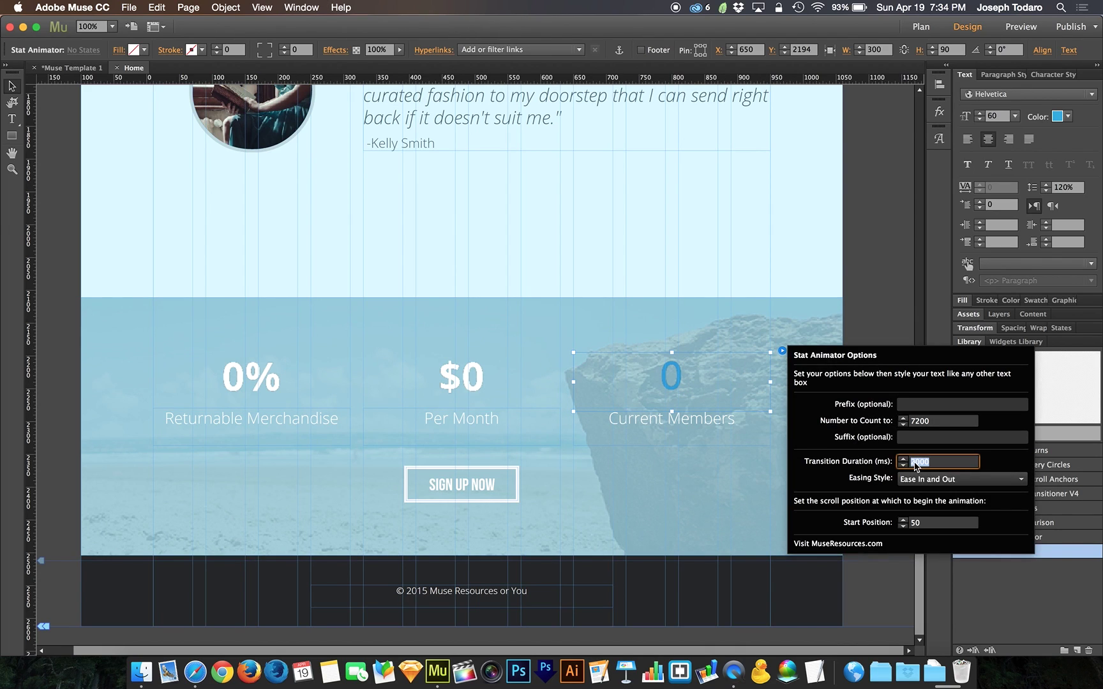
click(917, 463)
key(BackSpace)
text(3)
click(925, 480)
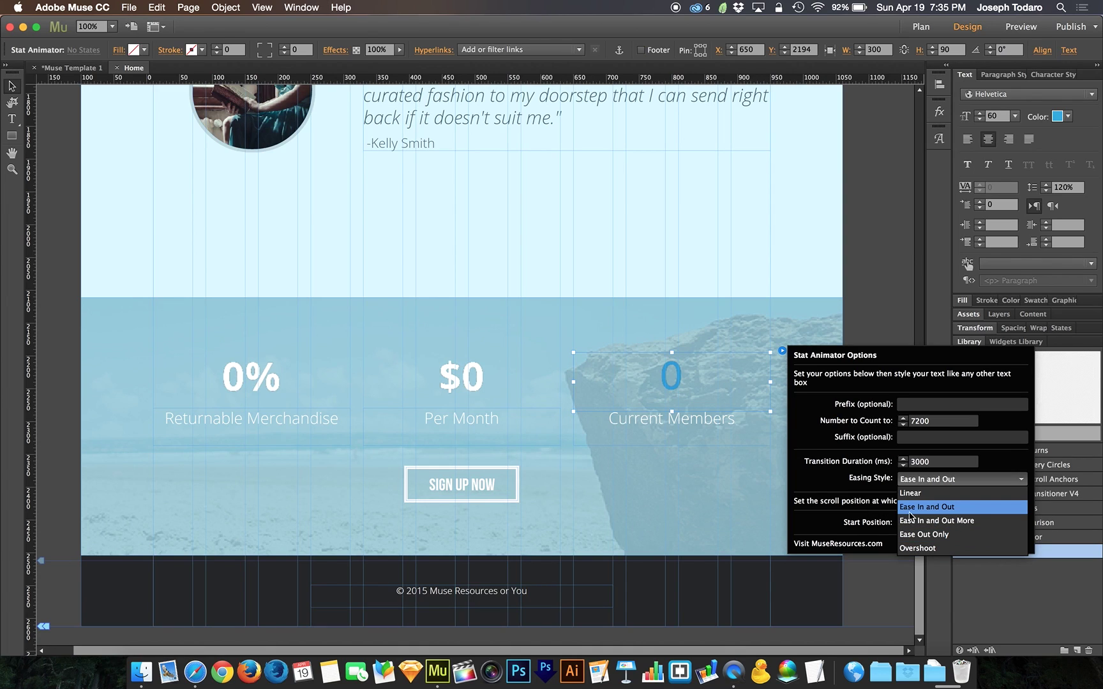
- Look at the Current Members Start Position value, then close its options
click(924, 507)
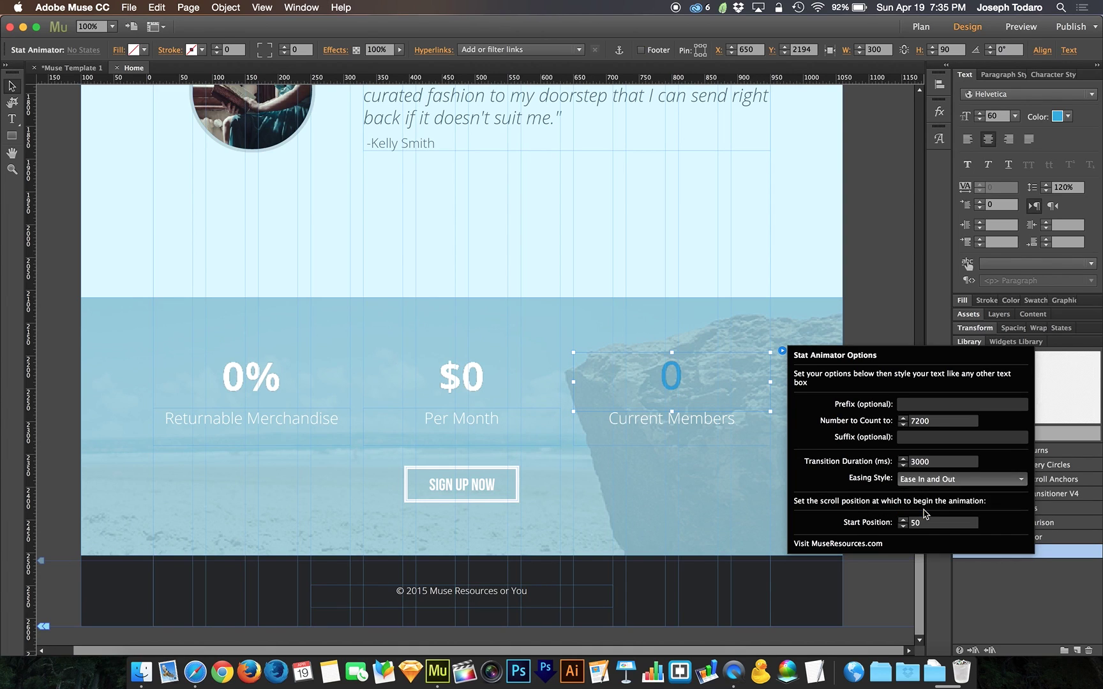
click(927, 523)
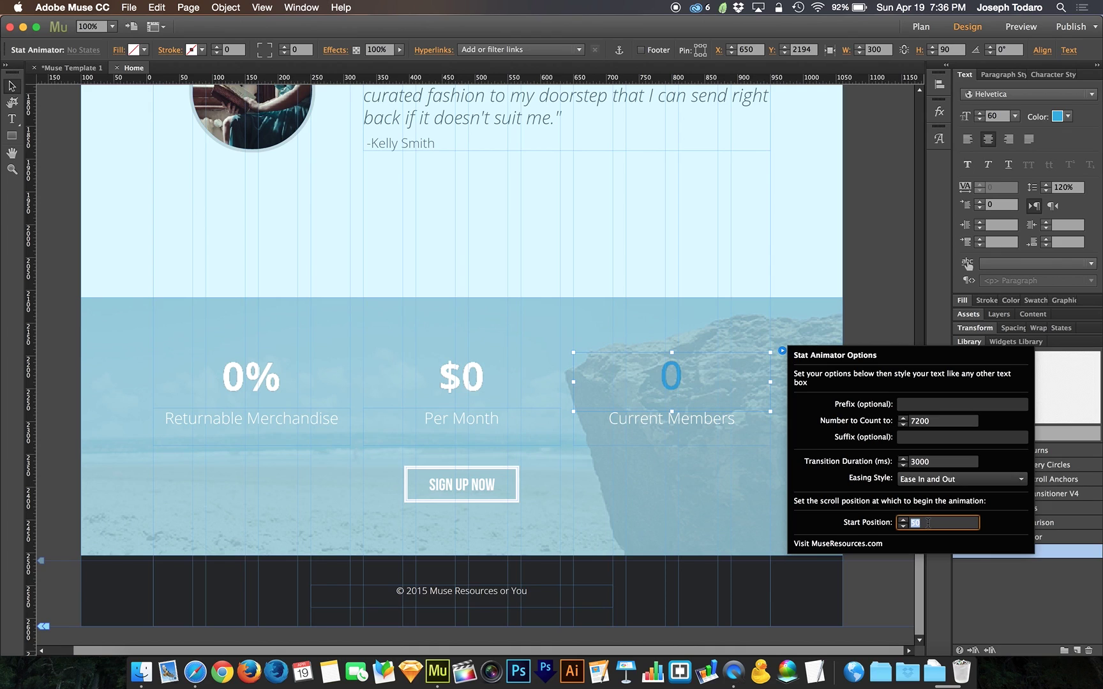
click(881, 308)
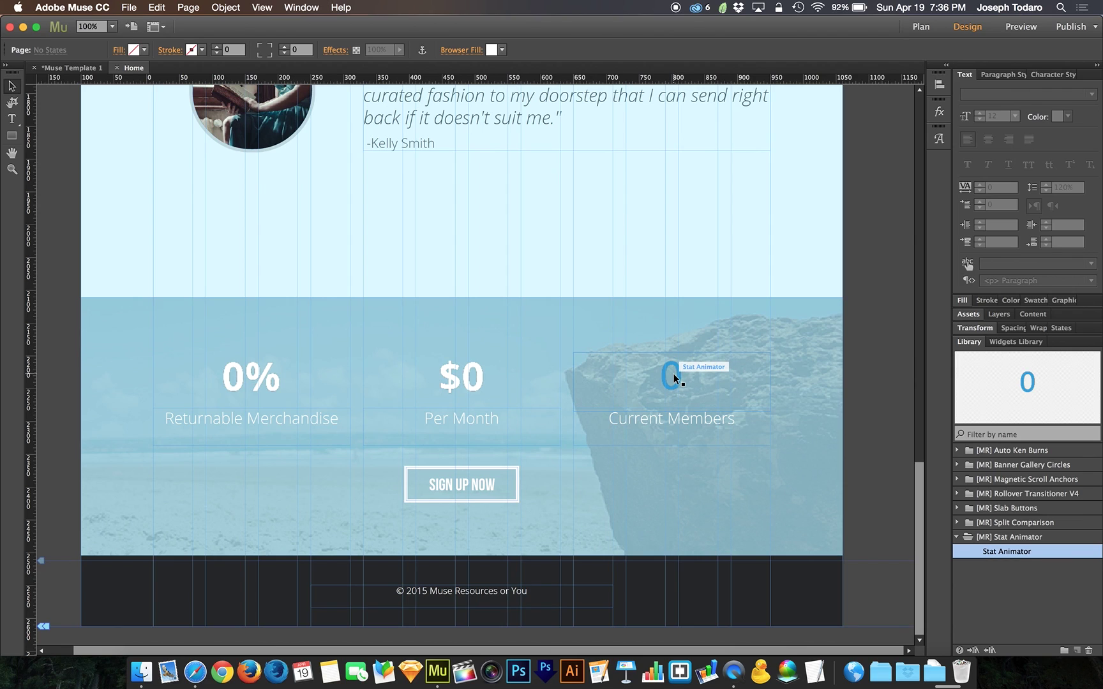
- Open the $0 Per Month counter's options to confirm Start Position 1500, then close them
click(455, 376)
click(573, 351)
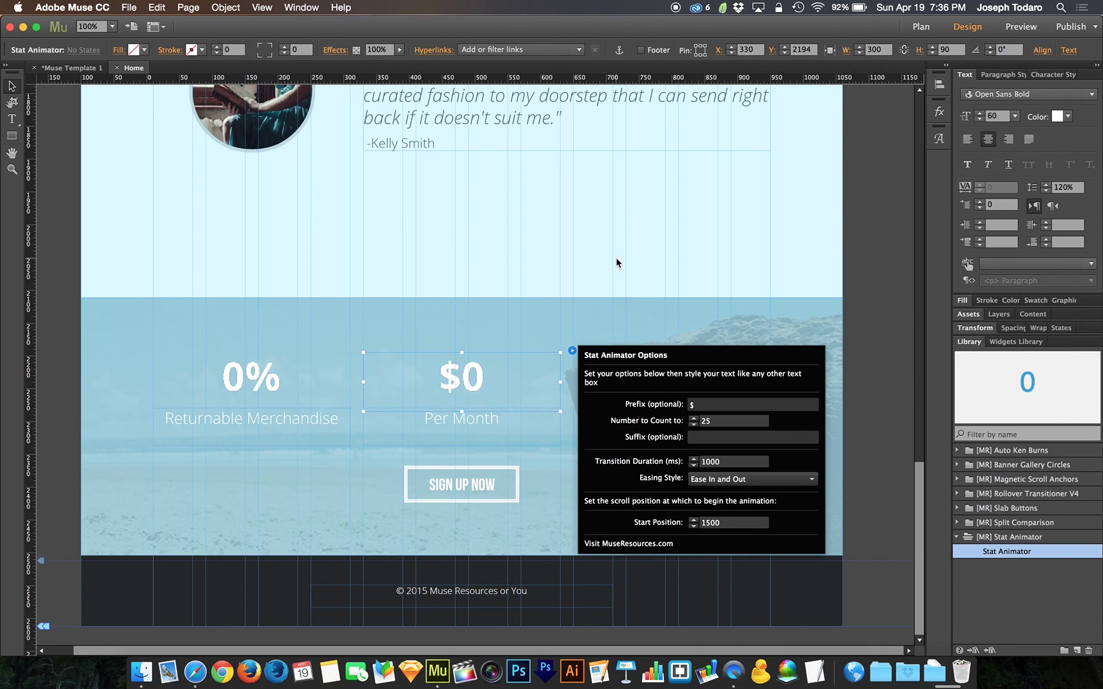
click(767, 286)
click(853, 260)
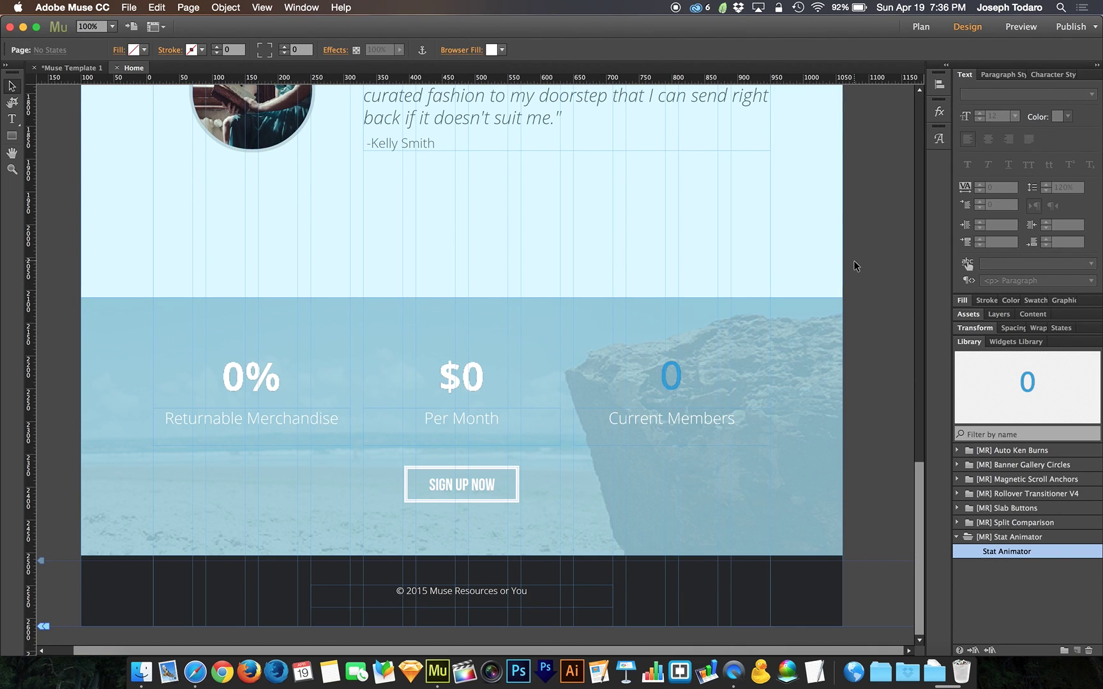
scroll(852, 260, up, 5)
scroll(852, 261, up, 1)
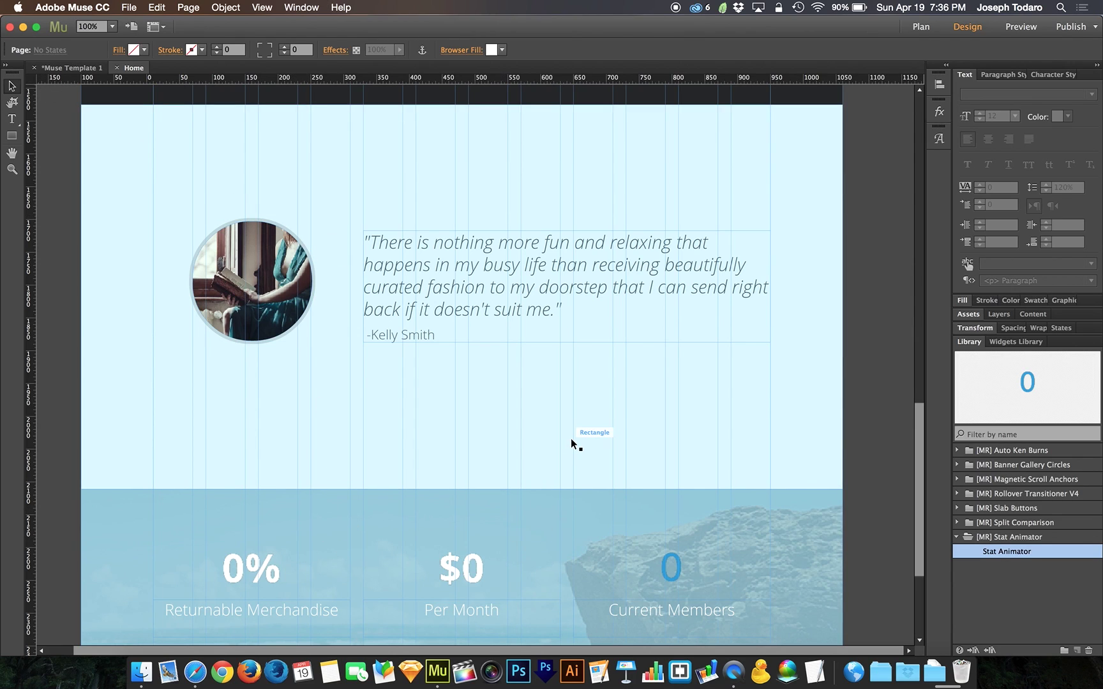
scroll(571, 438, up, 3)
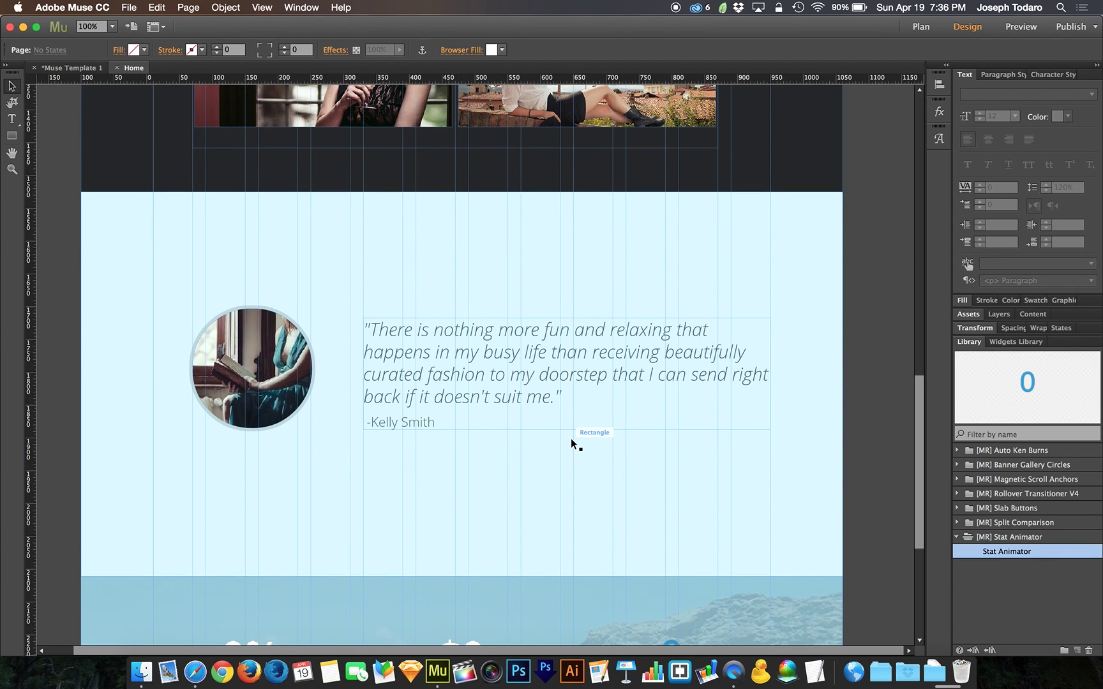
scroll(571, 438, down, 2)
scroll(570, 439, up, 1)
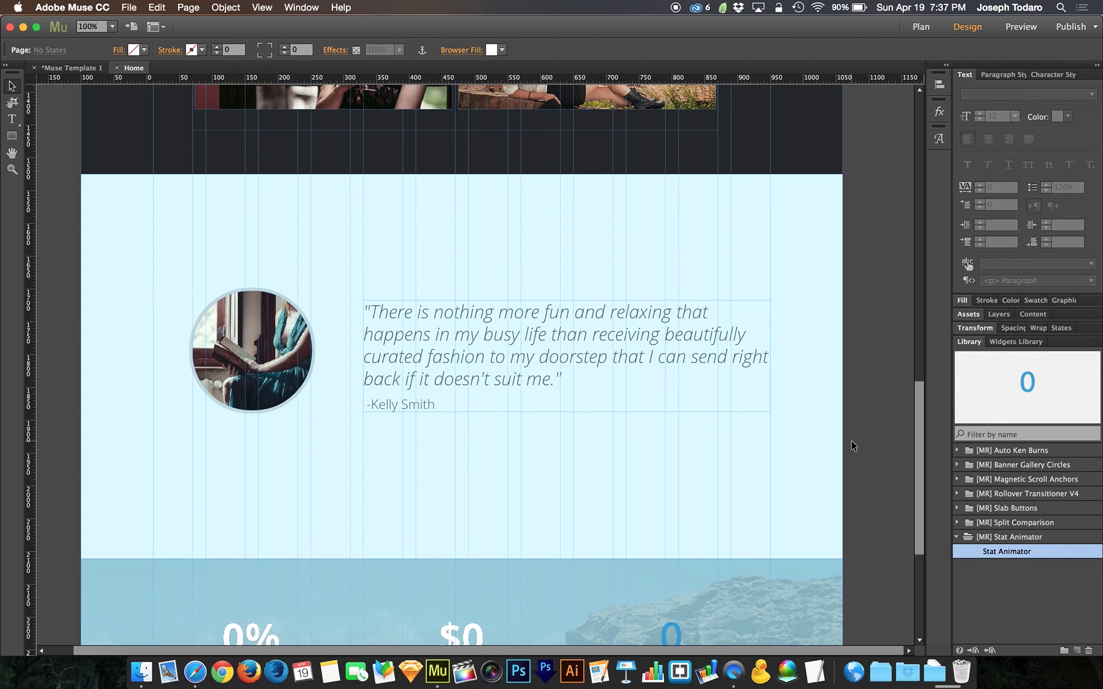
scroll(850, 440, down, 5)
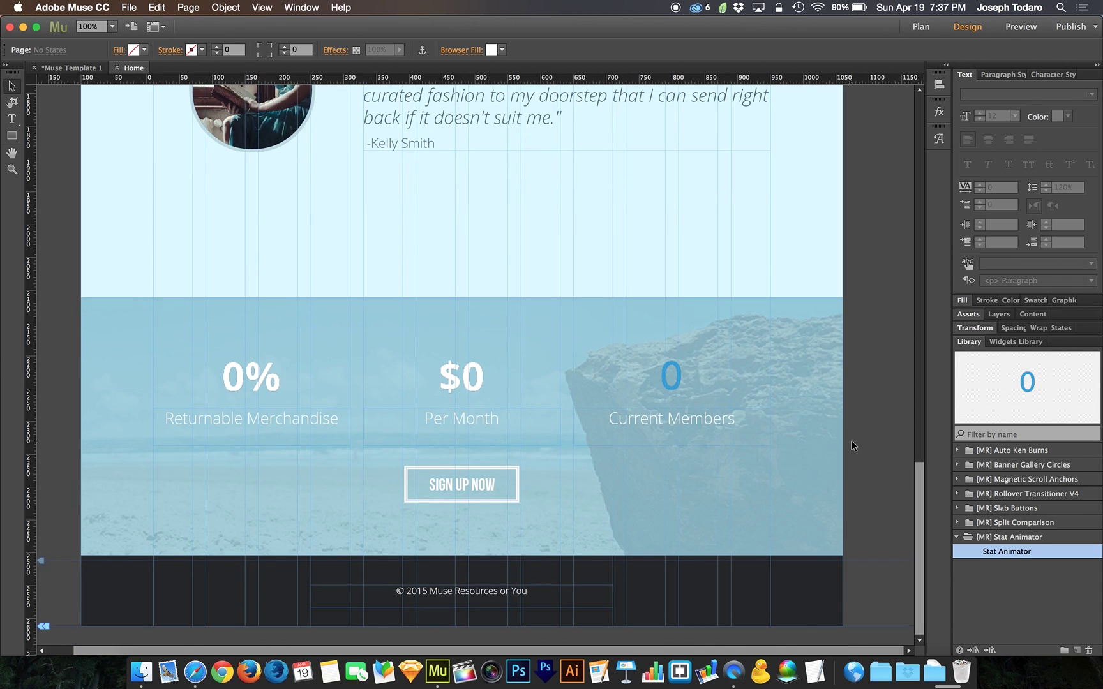
scroll(850, 441, up, 2)
scroll(852, 445, down, 2)
scroll(851, 446, up, 2)
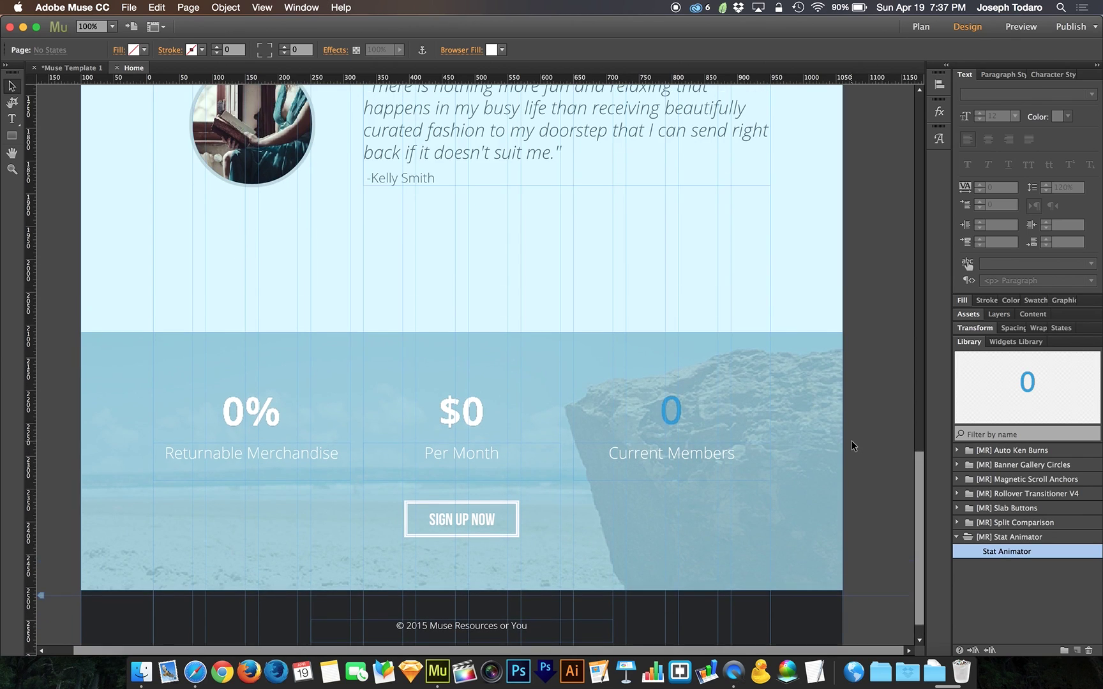
scroll(270, 338, down, 2)
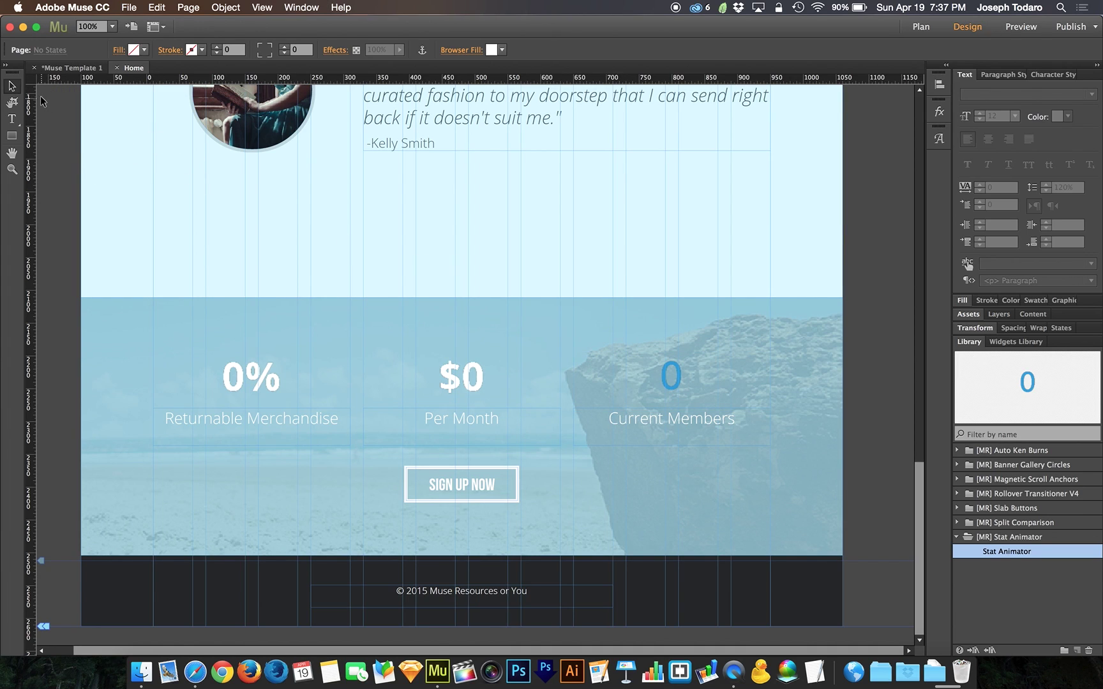
scroll(160, 211, up, 5)
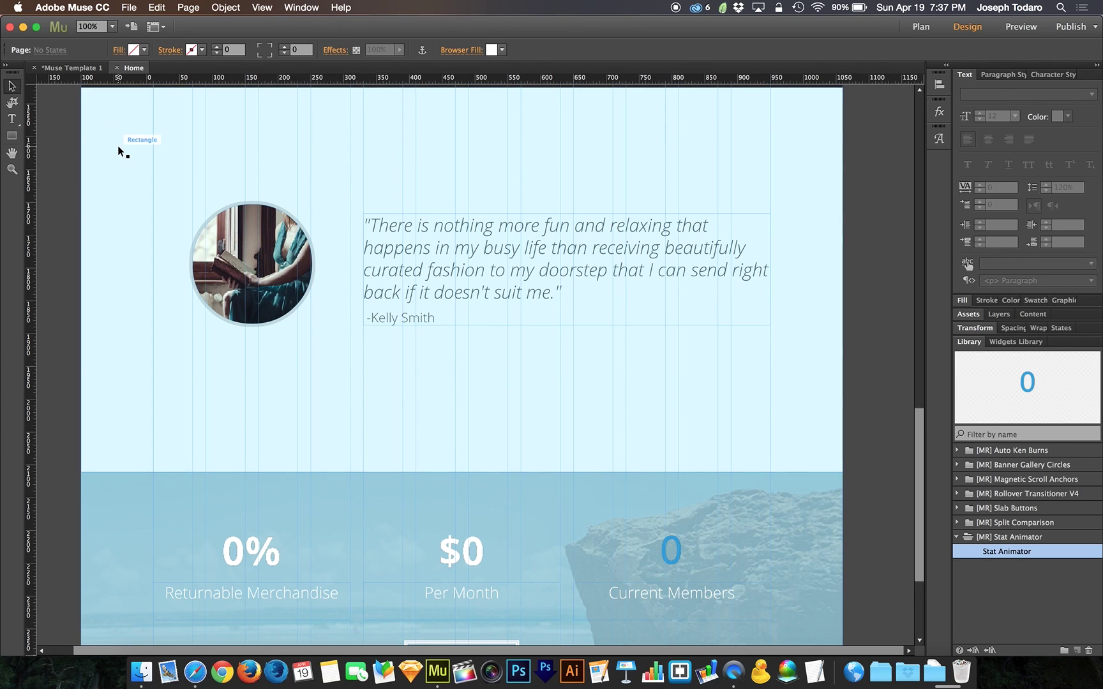
- Set the Current Members counter's Start Position to 1500
scroll(468, 278, down, 5)
click(664, 384)
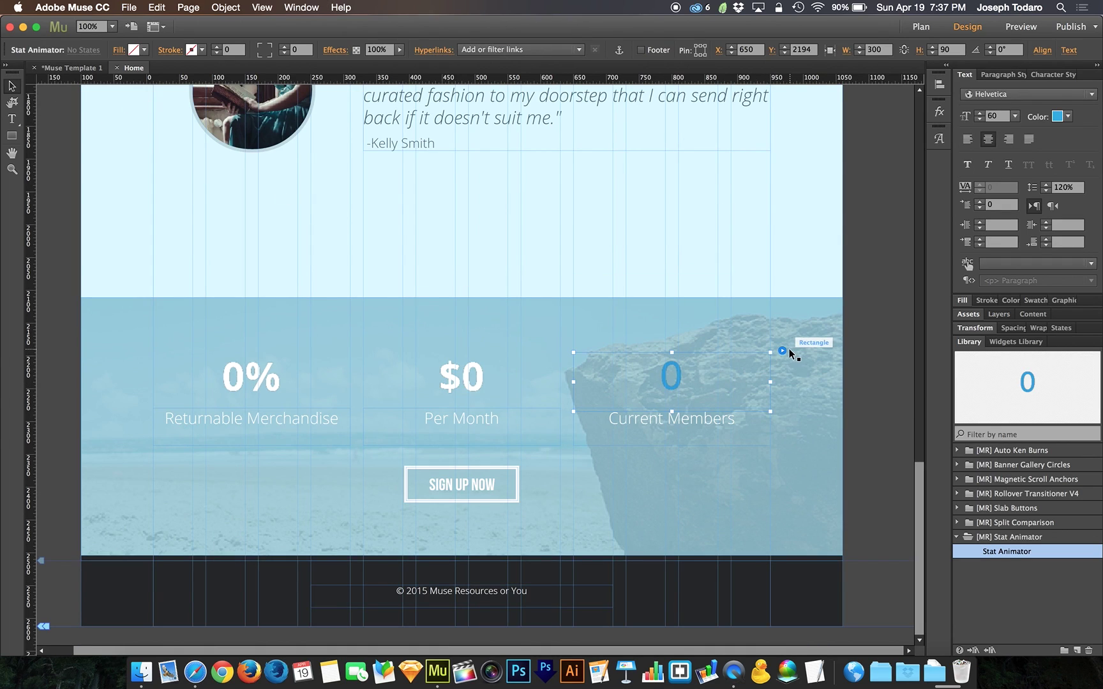
click(782, 350)
double_click(938, 522)
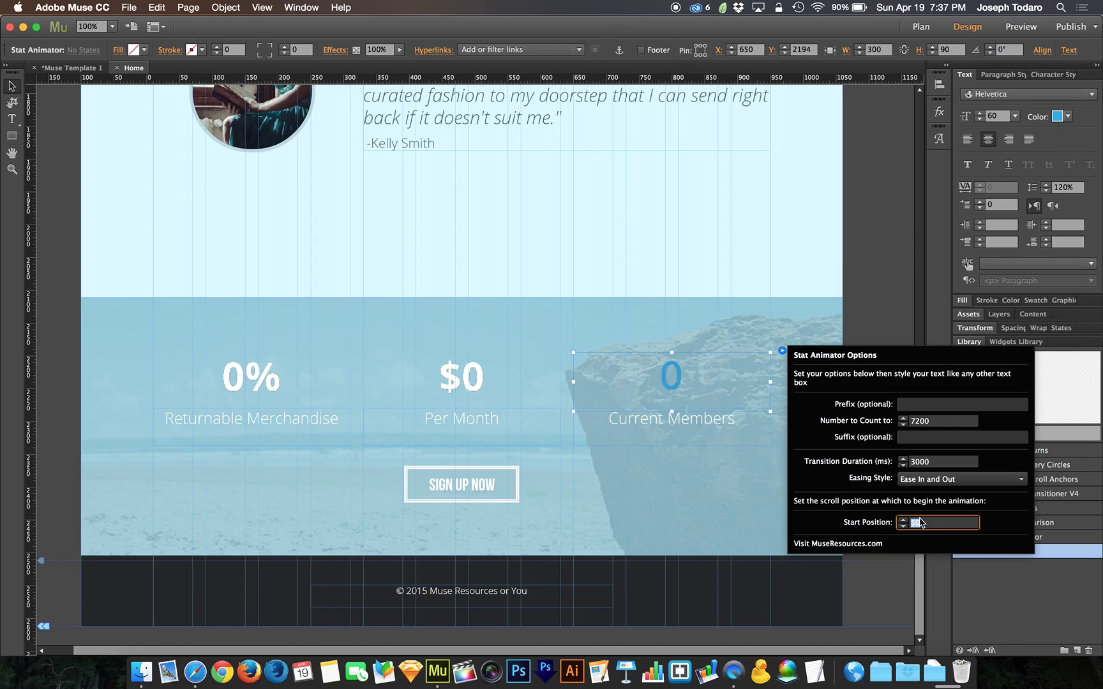
text(1500)
key(Return)
click(664, 256)
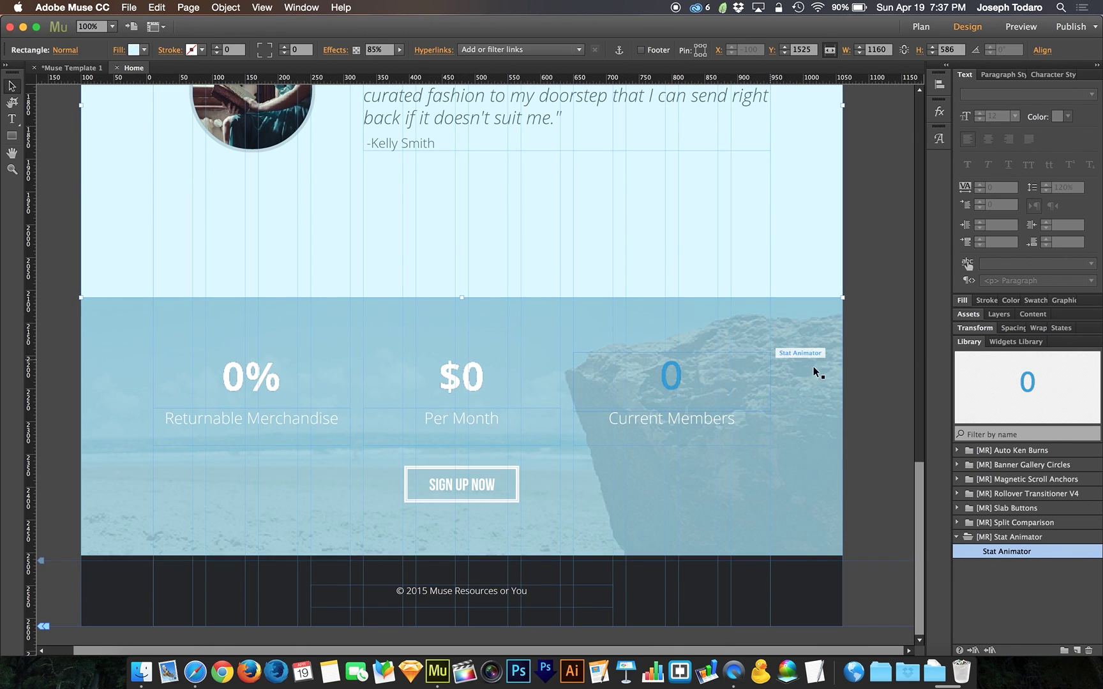
- Compare the Current Members counter's Helvetica 60 font with the $0 counter's Open Sans Bold 60
click(683, 386)
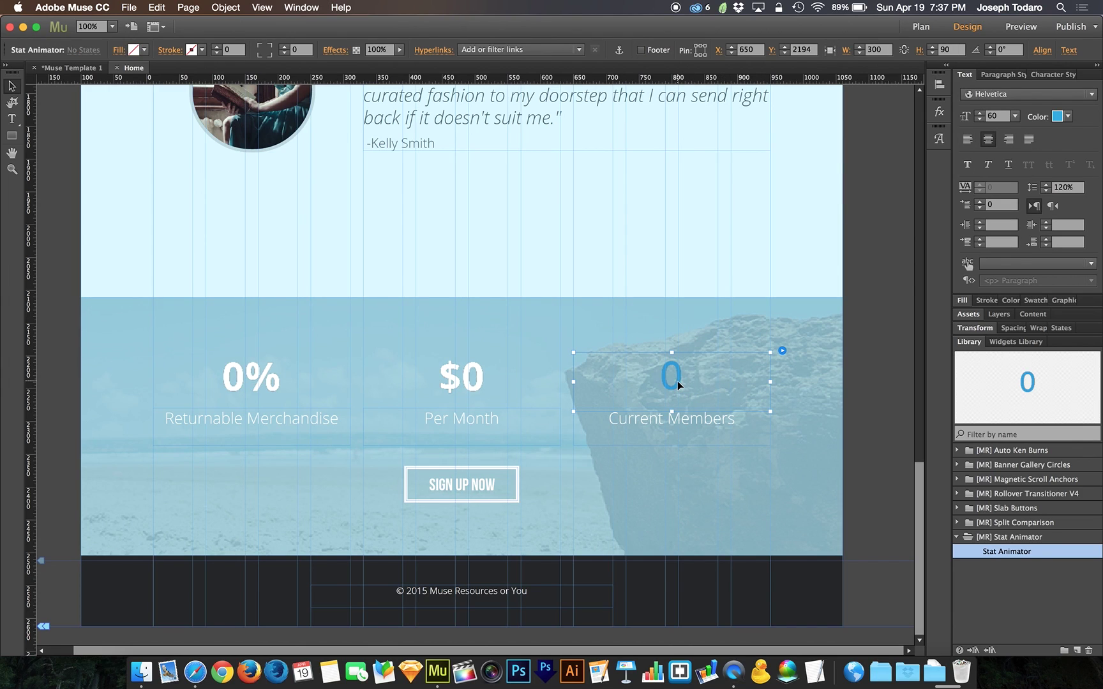
click(468, 388)
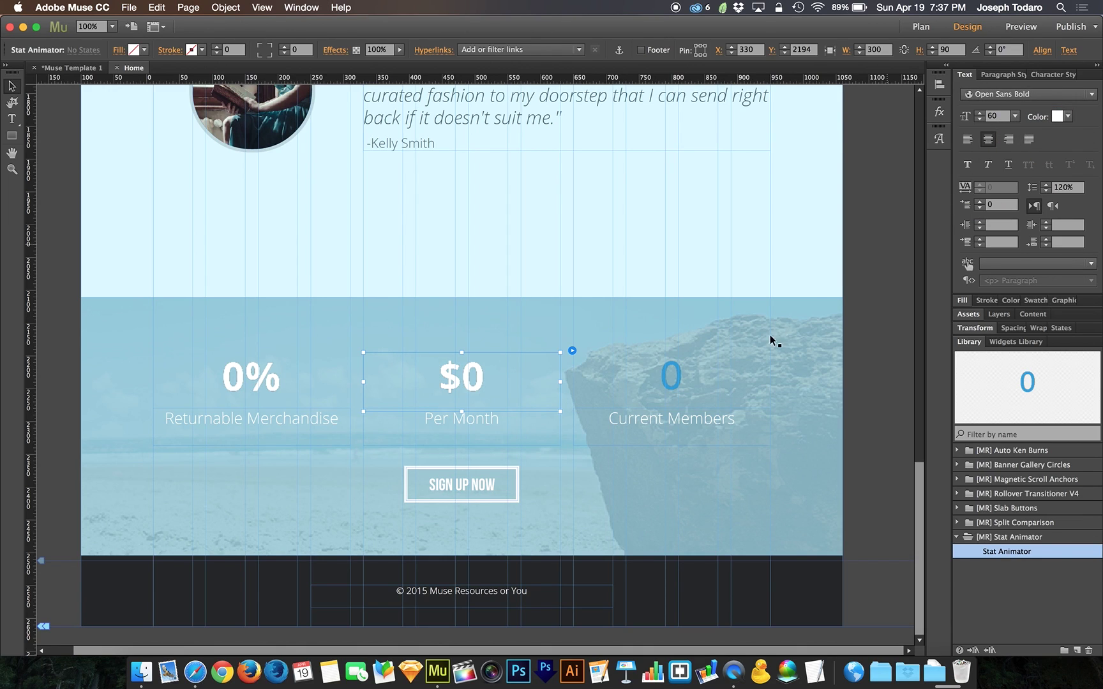
click(731, 359)
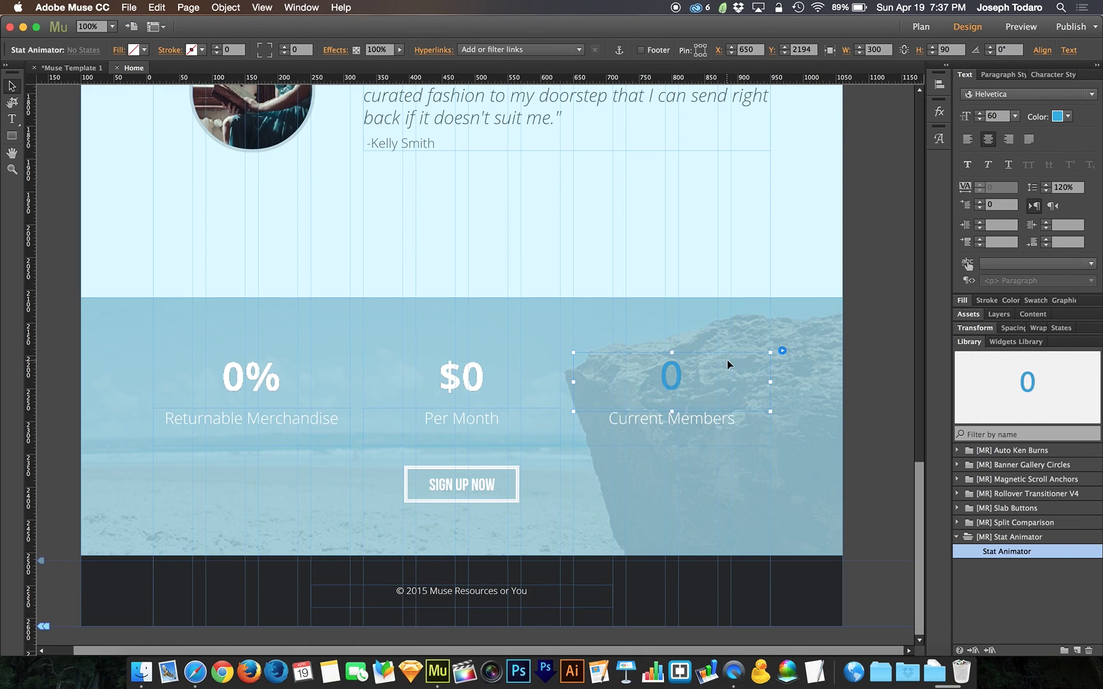
- Set the Current Members counter's font to Open Sans Bold and its colour to white
click(1070, 96)
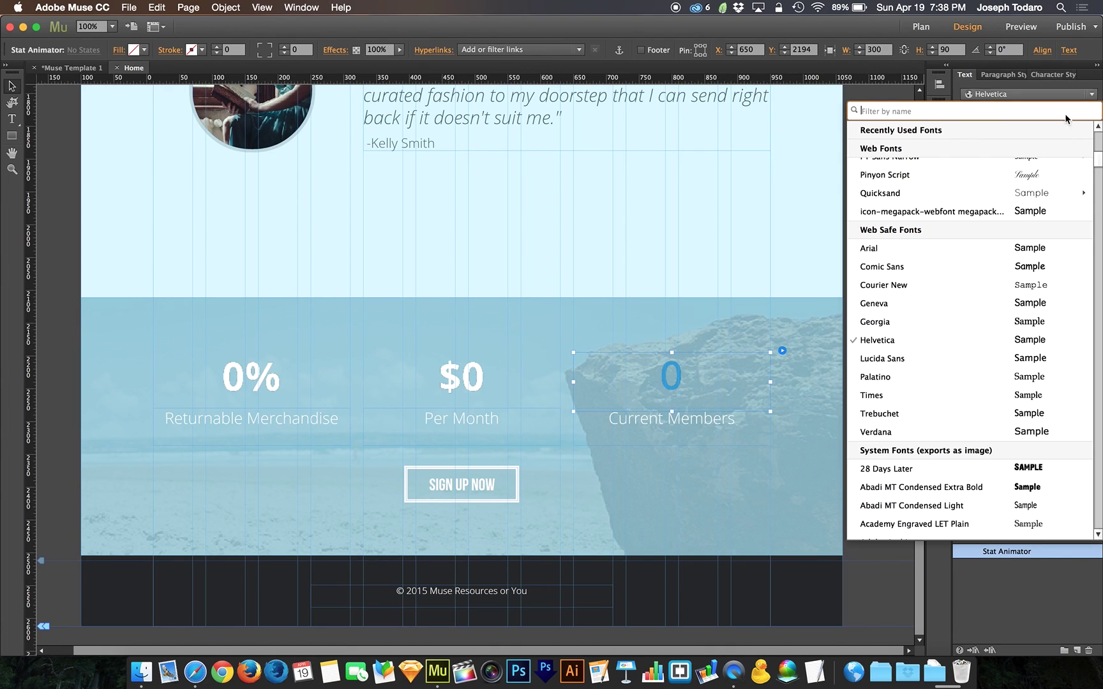
scroll(1054, 228, up, 5)
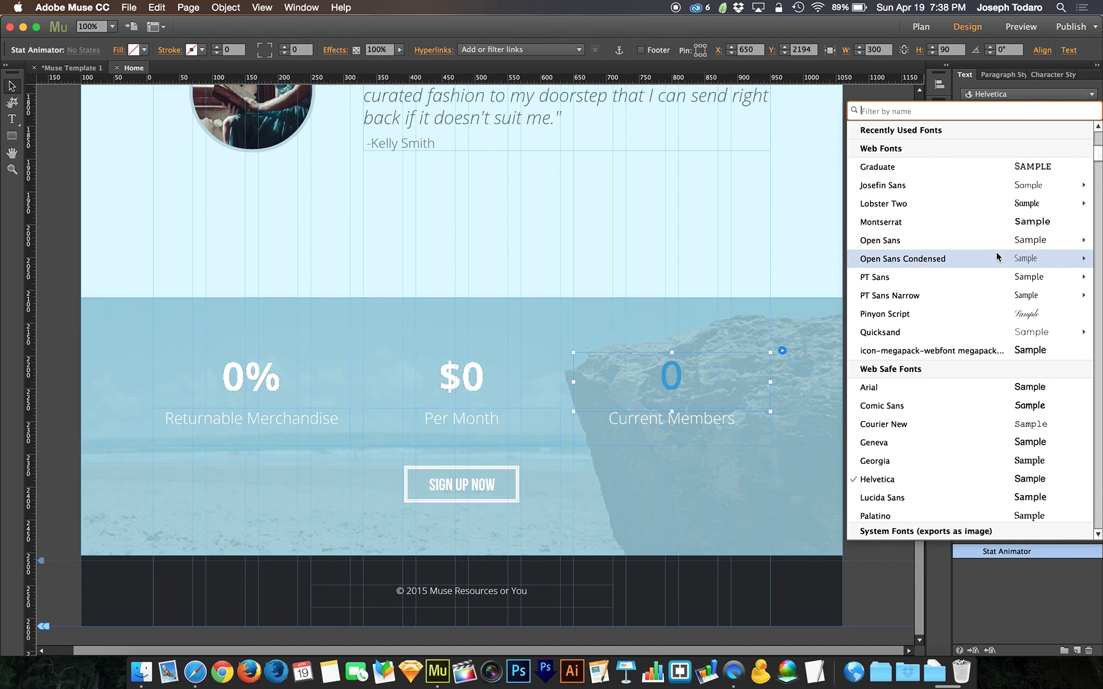
mouse_move(992, 245)
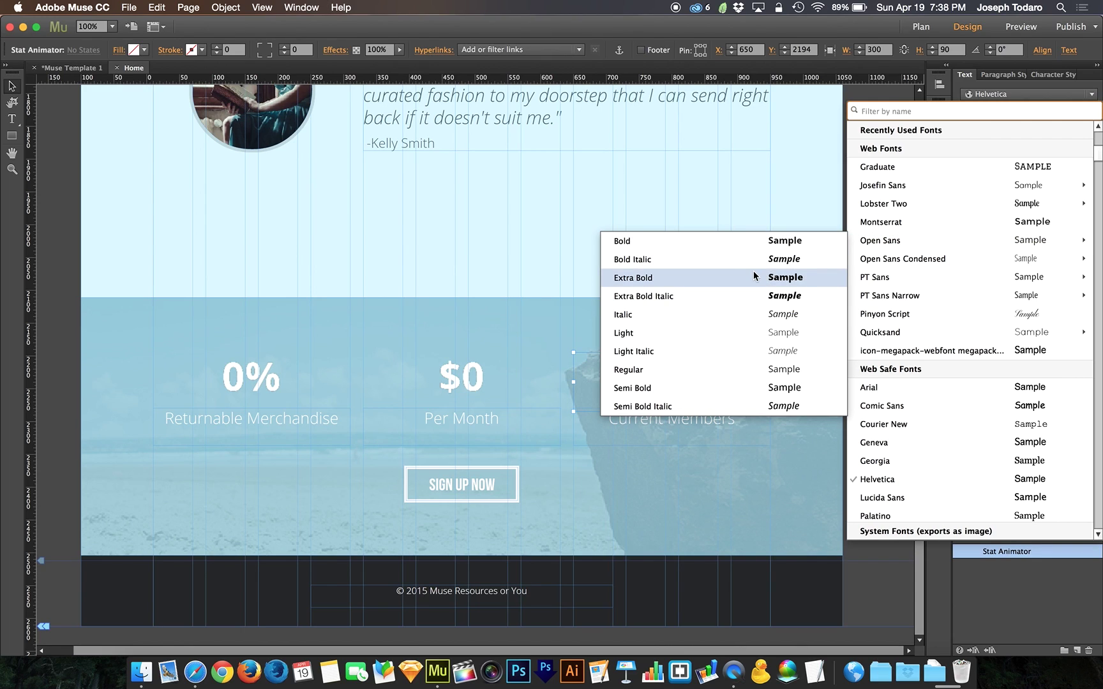
click(729, 246)
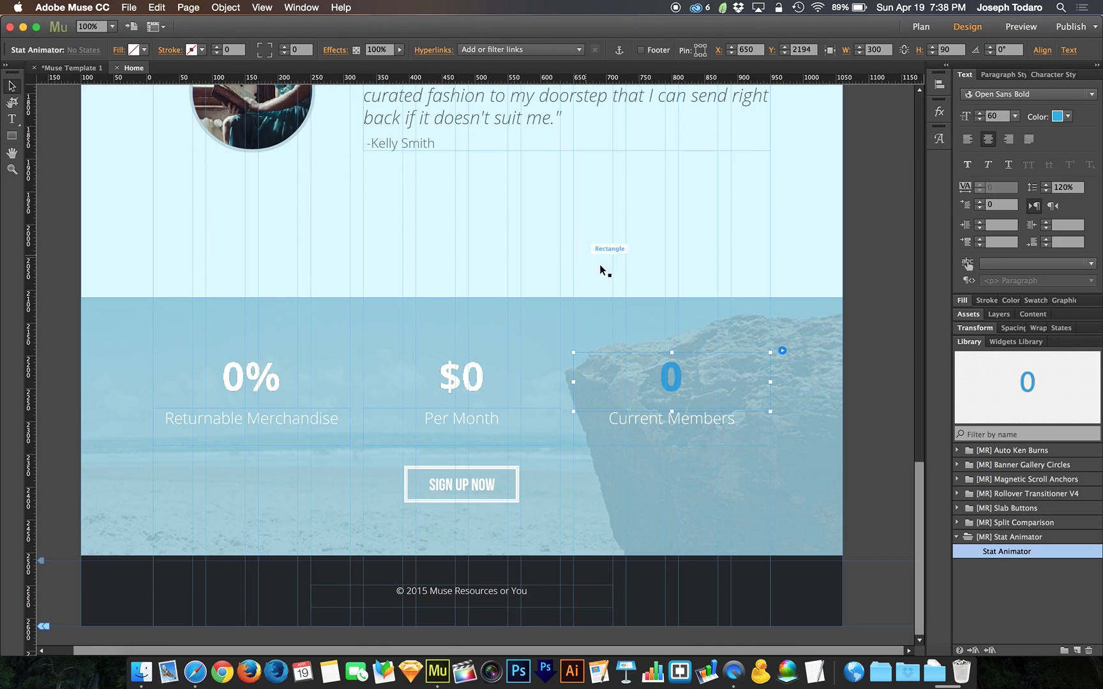
click(1058, 116)
click(1010, 135)
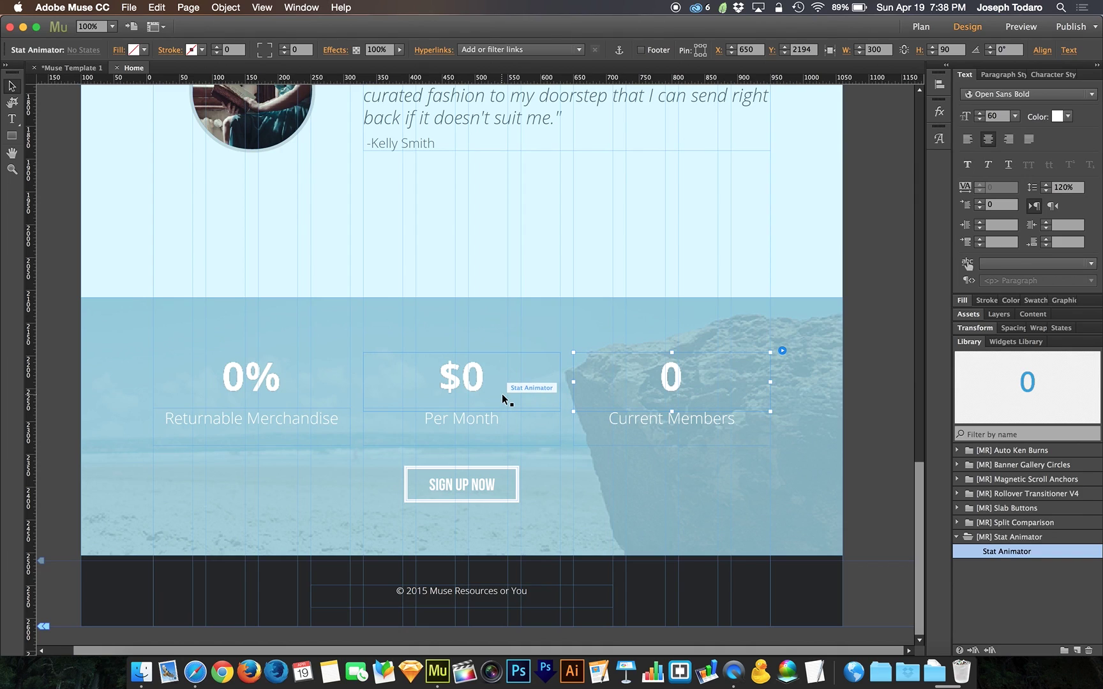
click(861, 228)
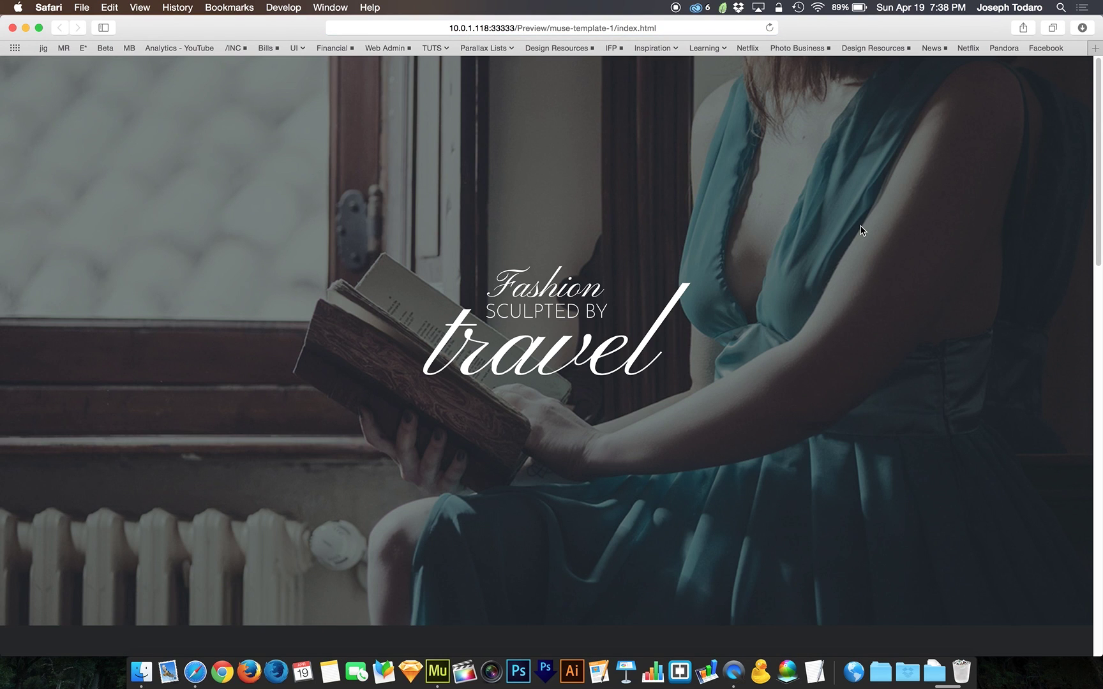
- Scroll the Safari preview down until the counters animate to 100%, $25 and 7200
scroll(768, 311, down, 10)
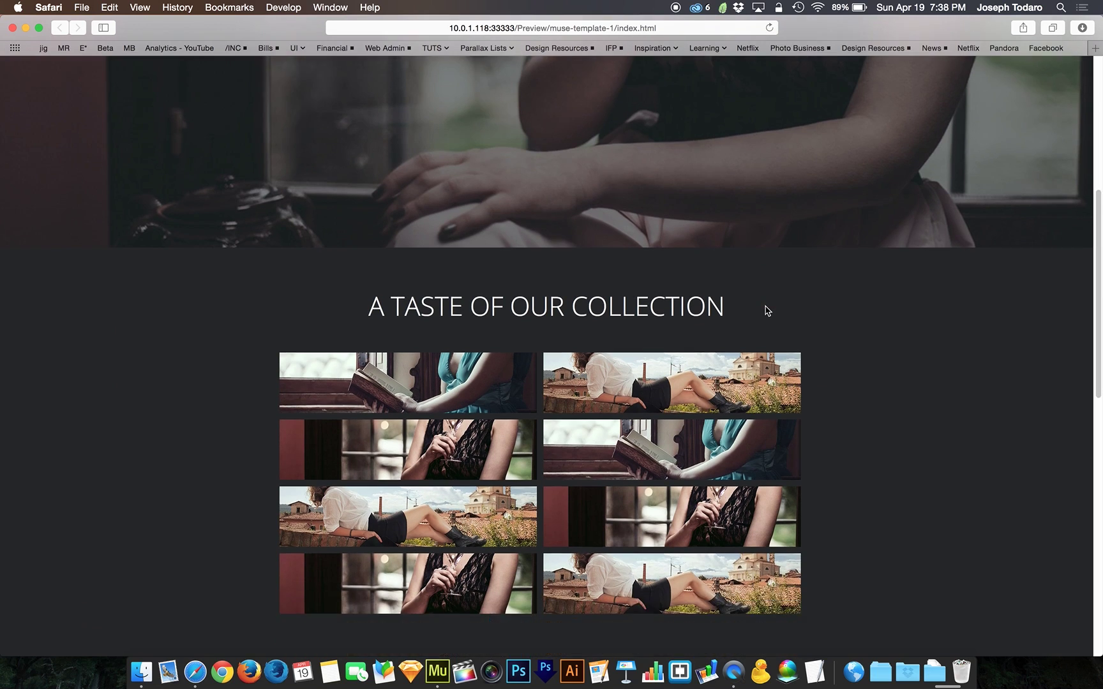
scroll(855, 342, down, 10)
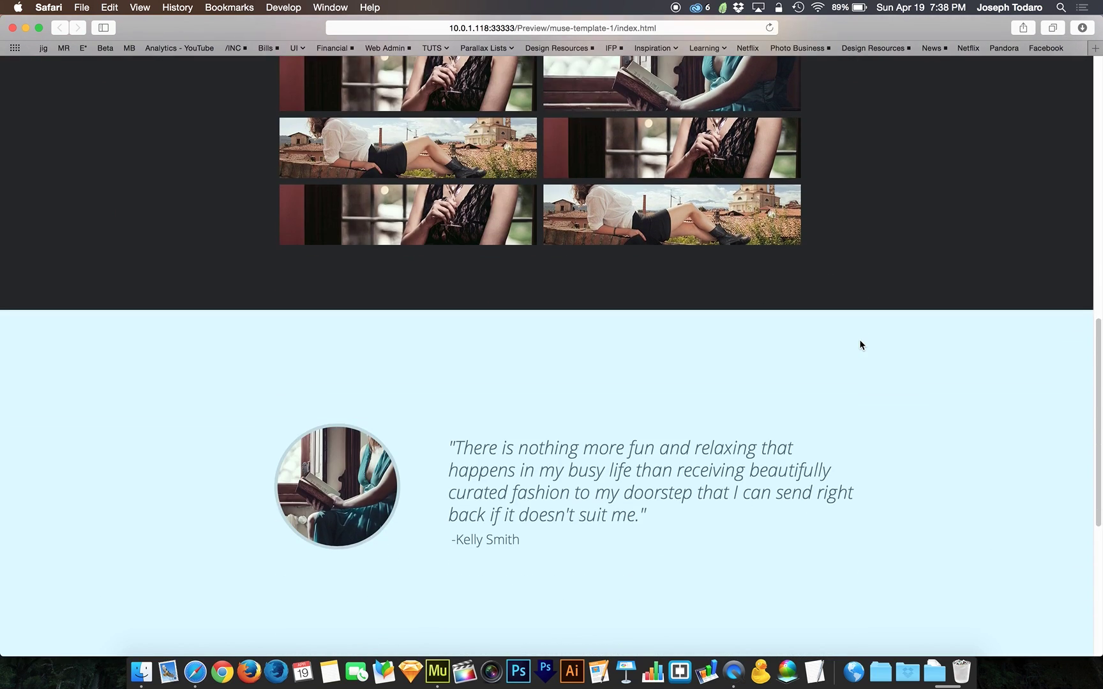
scroll(860, 345, down, 5)
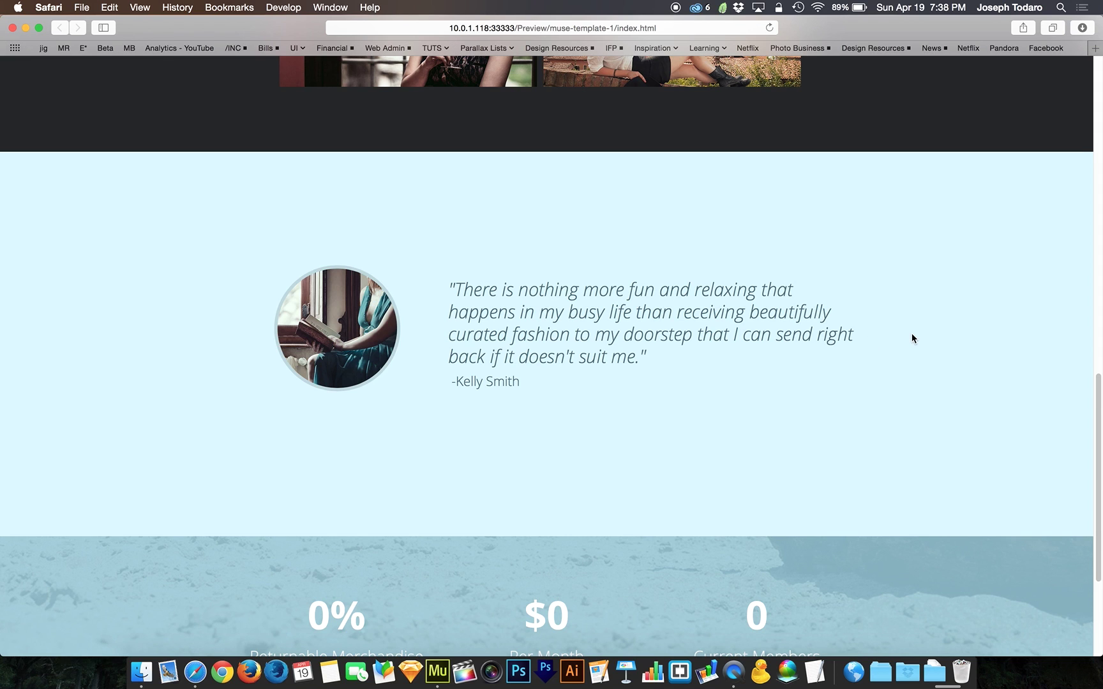
scroll(913, 337, down, 5)
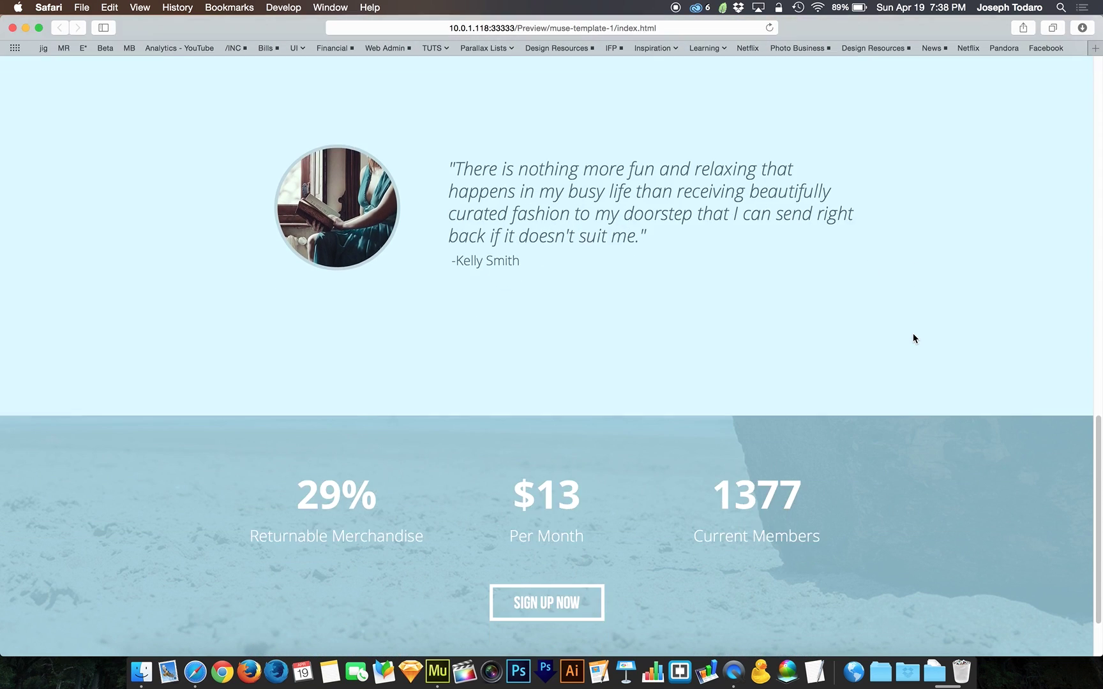
scroll(912, 338, down, 2)
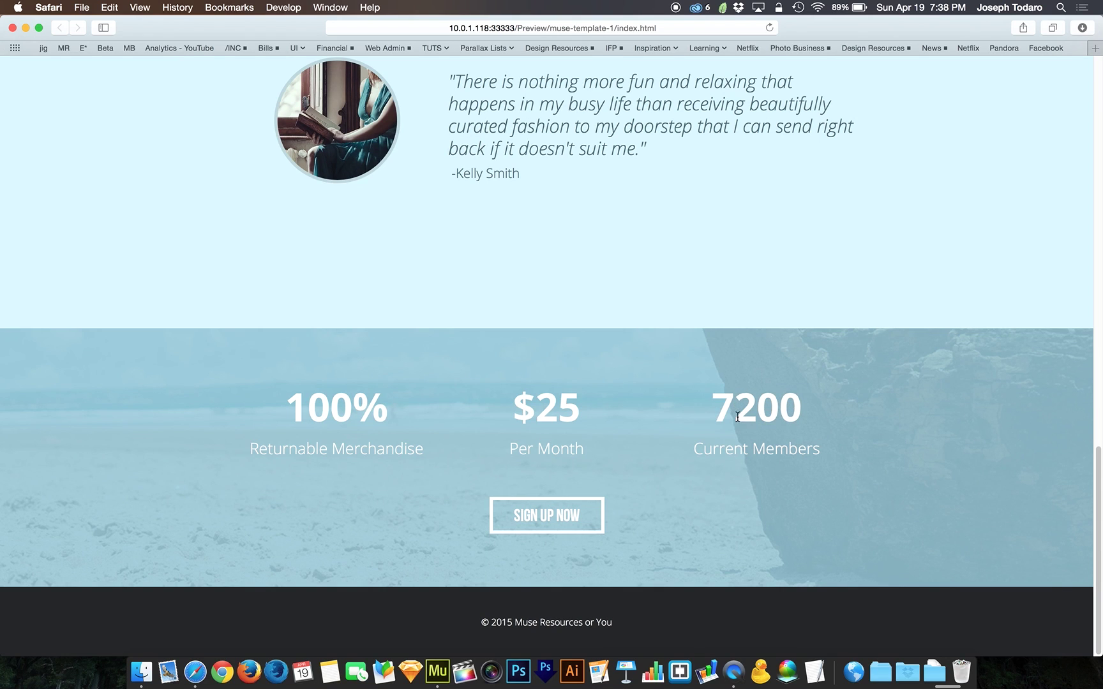
scroll(927, 390, down, 1)
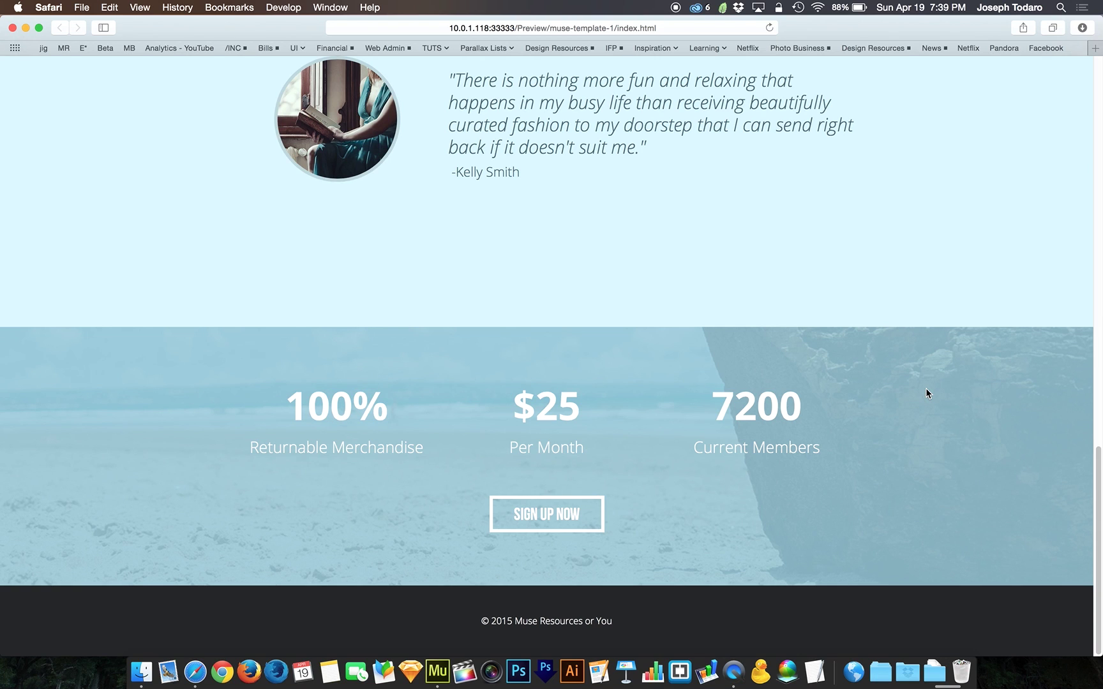
- Scroll the Safari preview up to the 'Fashion sculpted by travel' hero
scroll(926, 388, up, 20)
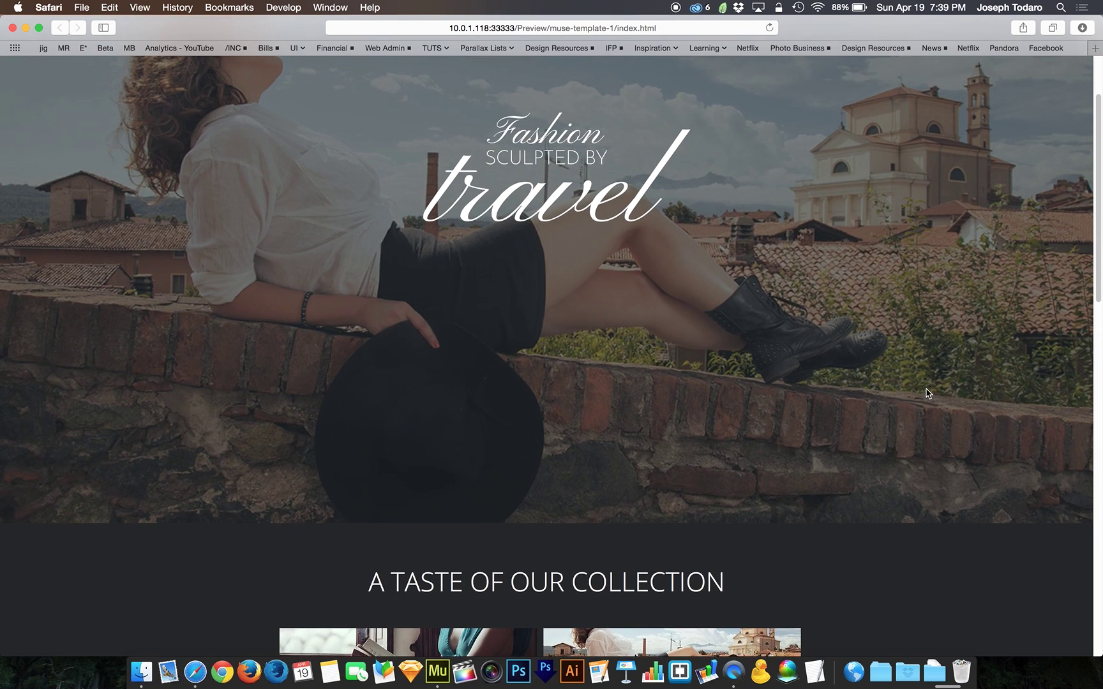